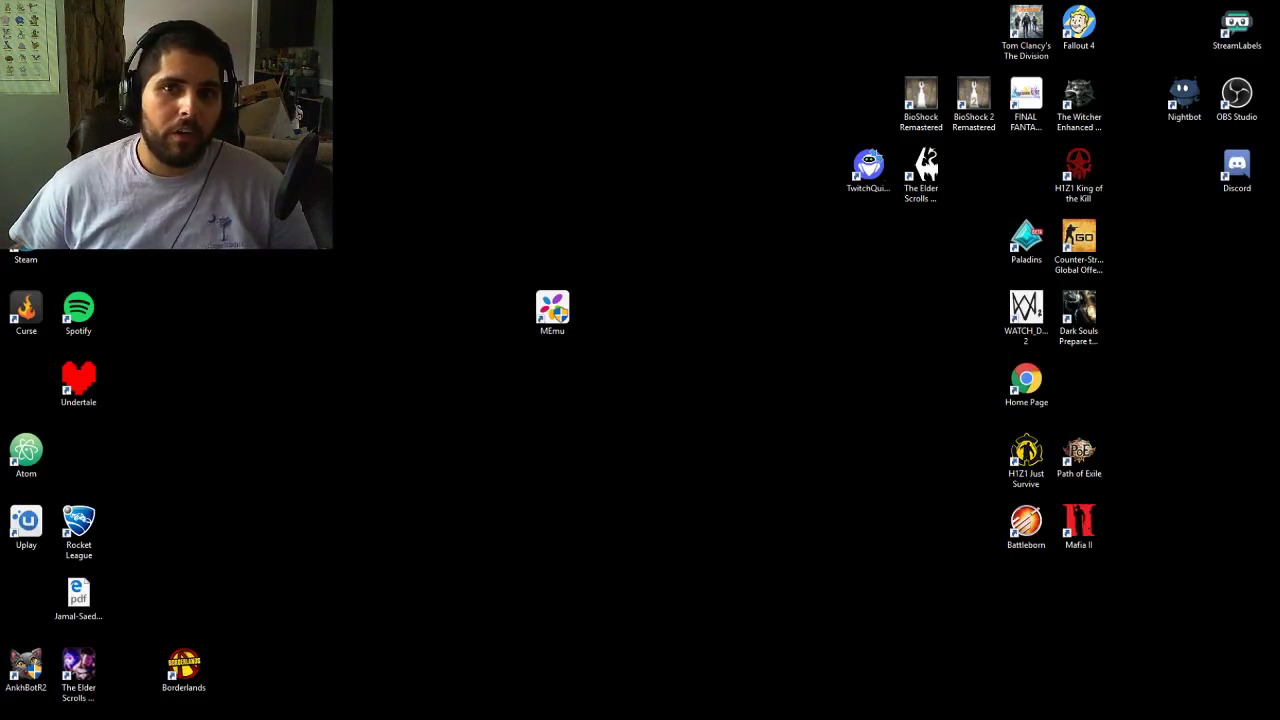
# - Select and deselect the MEmu shortcut on the desktop
pyautogui.moveTo(522, 224); pyautogui.dragTo(638, 380)
pyautogui.moveTo(694, 212); pyautogui.dragTo(507, 395)
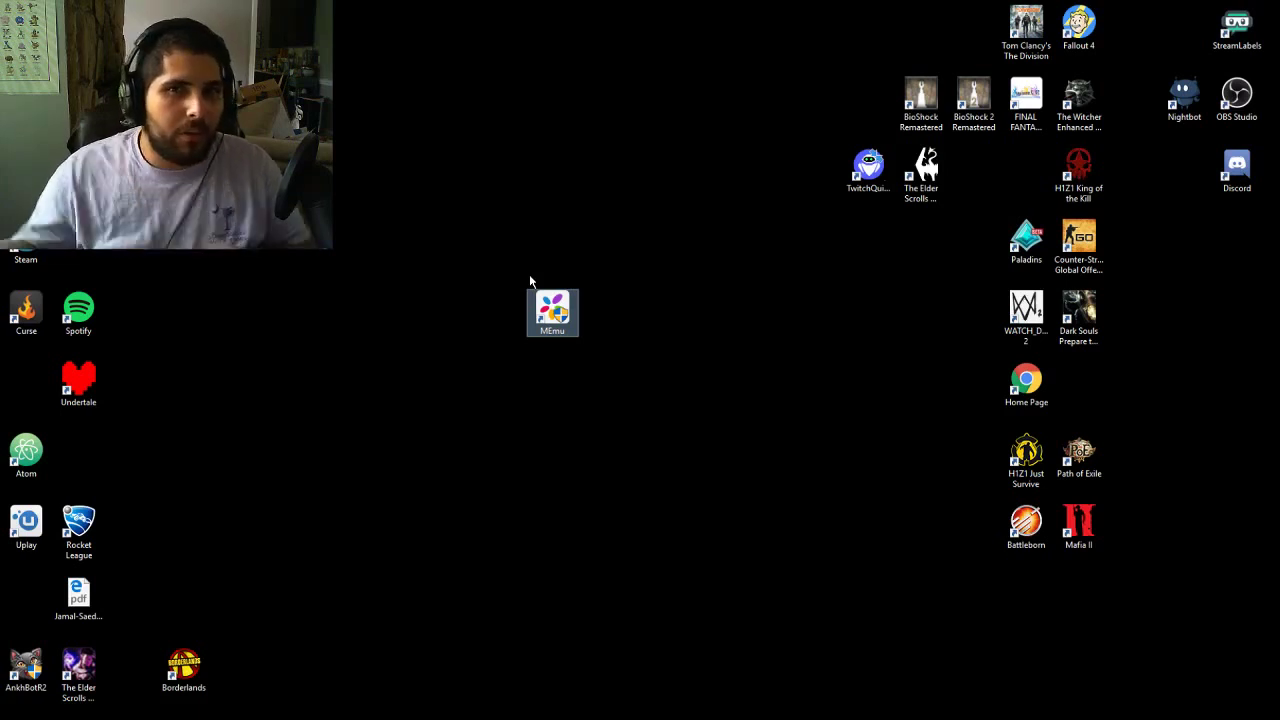
pyautogui.click(396, 350)
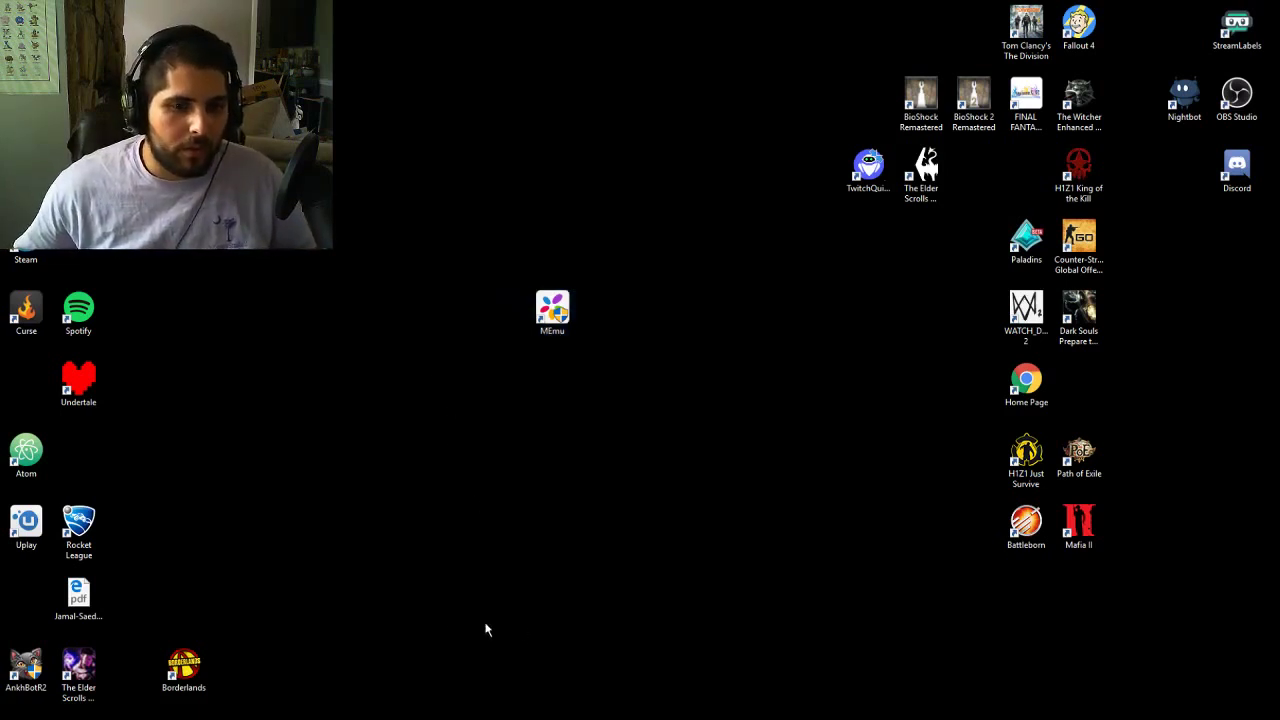
pyautogui.moveTo(367, 297); pyautogui.dragTo(700, 337)
pyautogui.moveTo(496, 188)
pyautogui.mouseDown()
pyautogui.moveTo(543, 443)
pyautogui.moveTo(510, 250)
pyautogui.mouseUp()
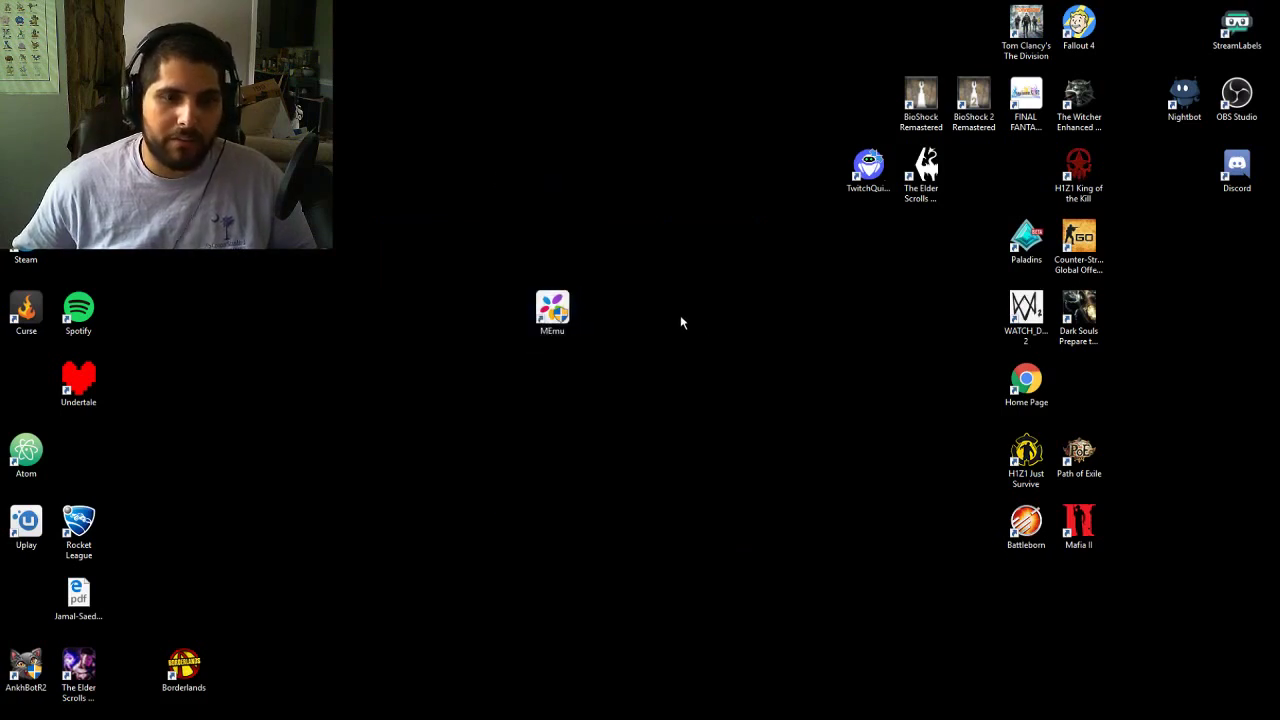
pyautogui.moveTo(680, 316); pyautogui.dragTo(337, 294)
pyautogui.click(498, 606)
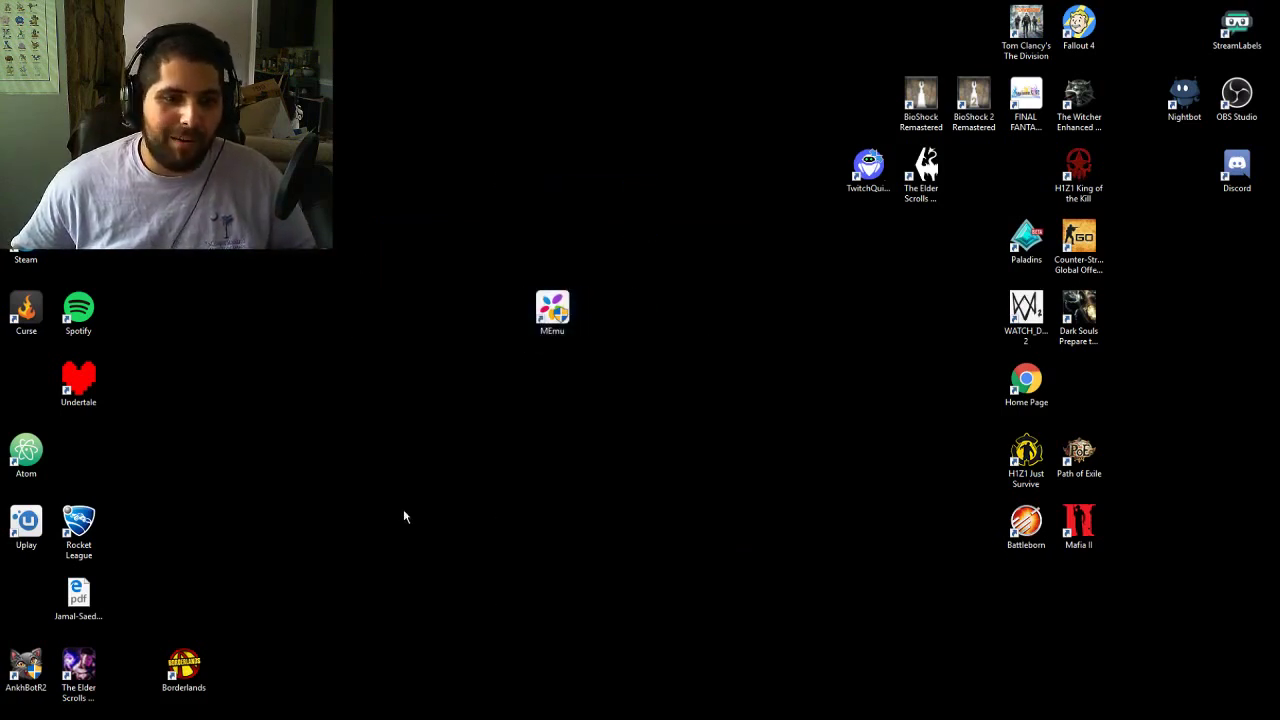
pyautogui.moveTo(458, 289); pyautogui.dragTo(757, 530)
pyautogui.click(388, 574)
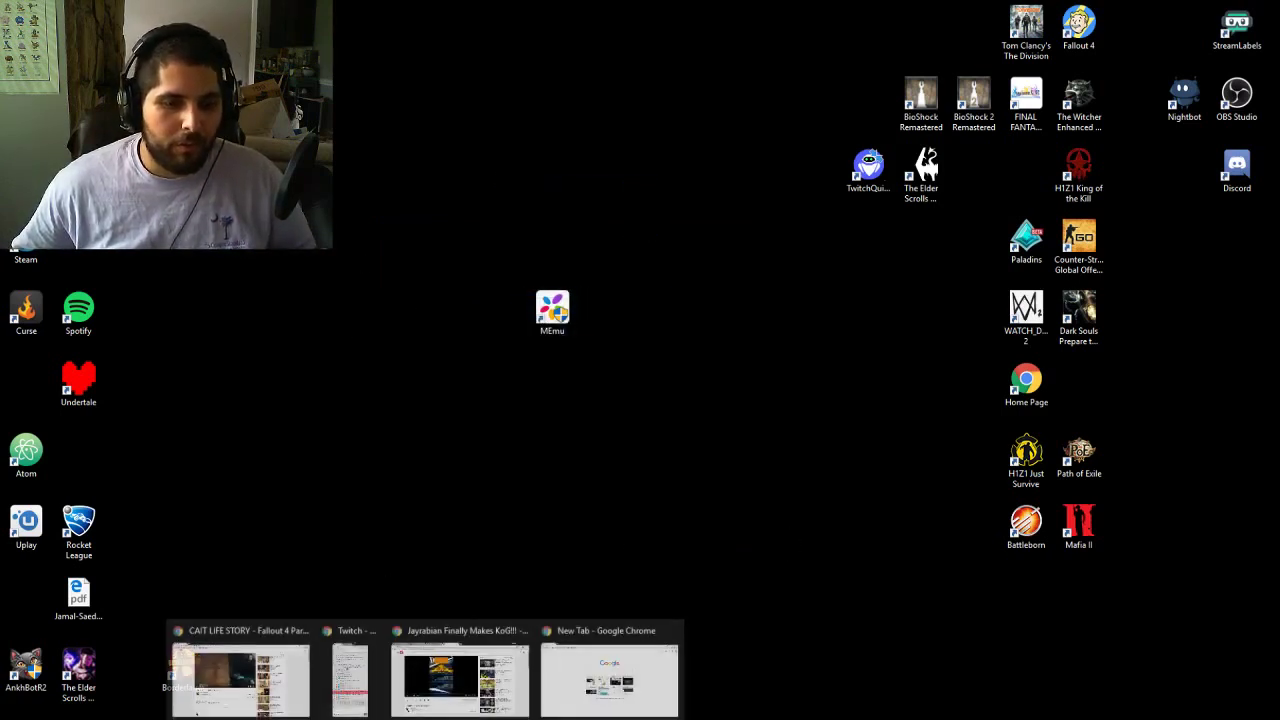
# - Search Google for 'memu' in the new Chrome tab
pyautogui.click(580, 680)
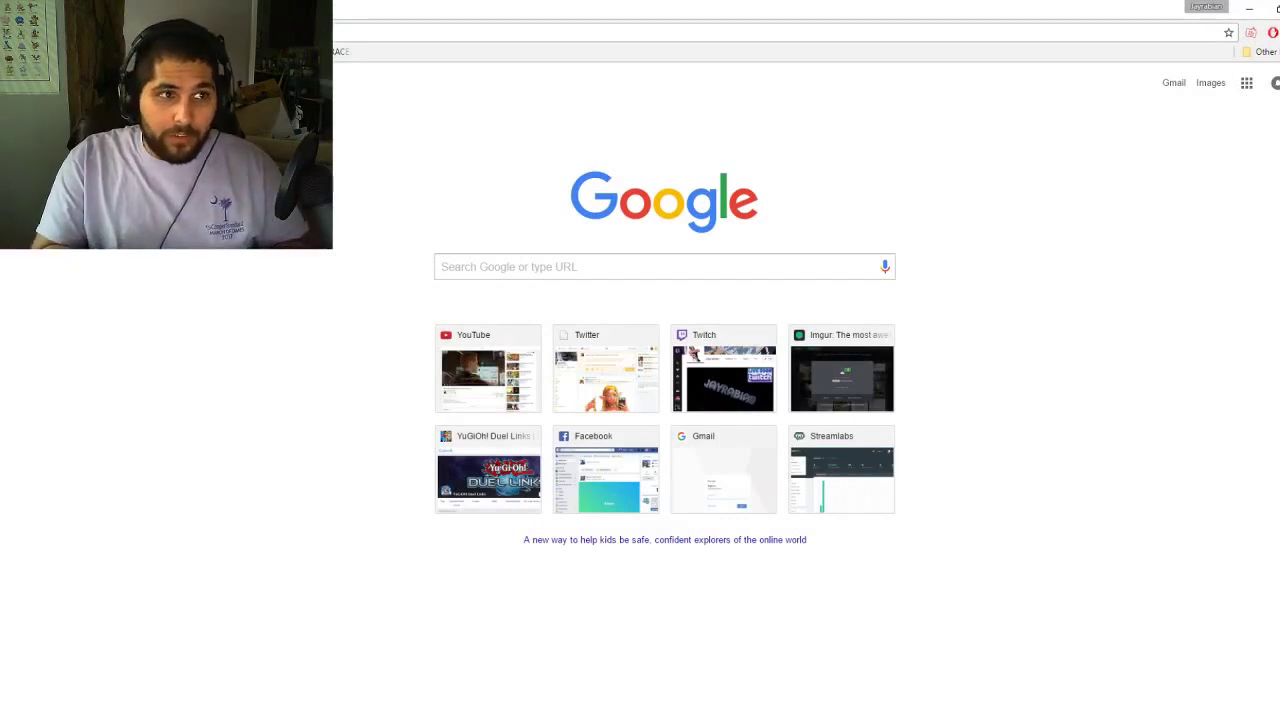
pyautogui.write('n')
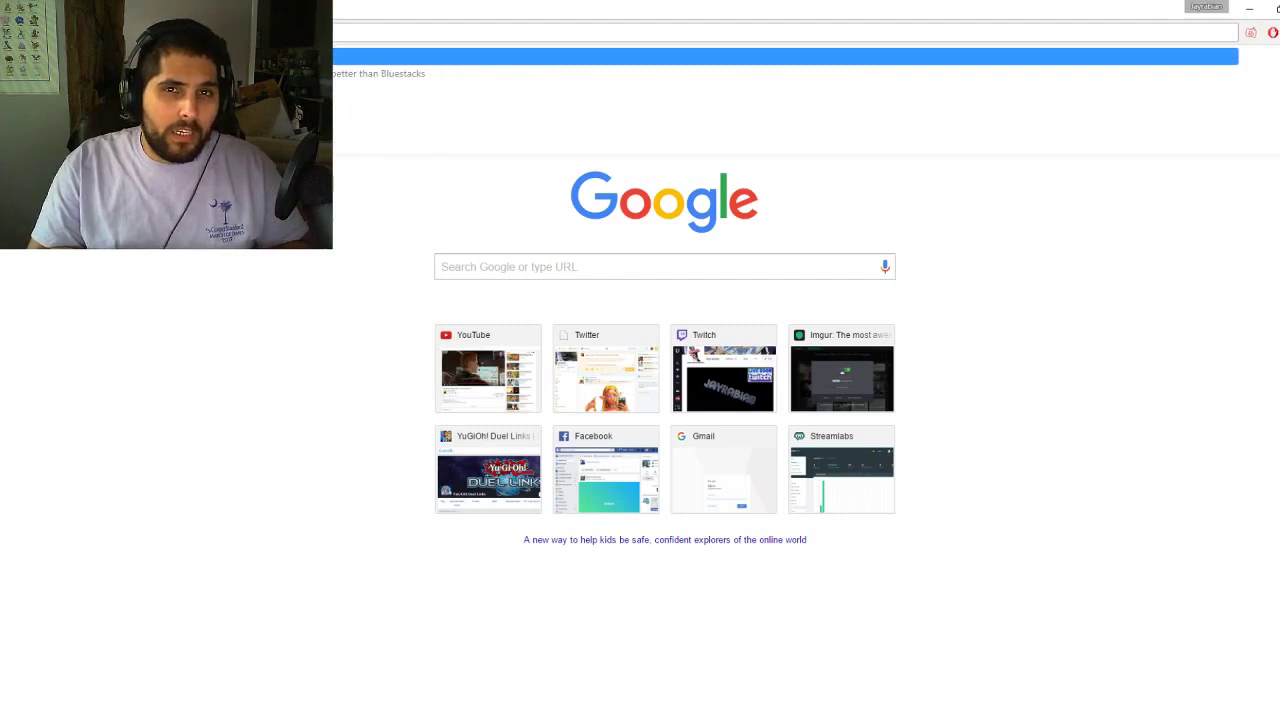
pyautogui.press('Return')
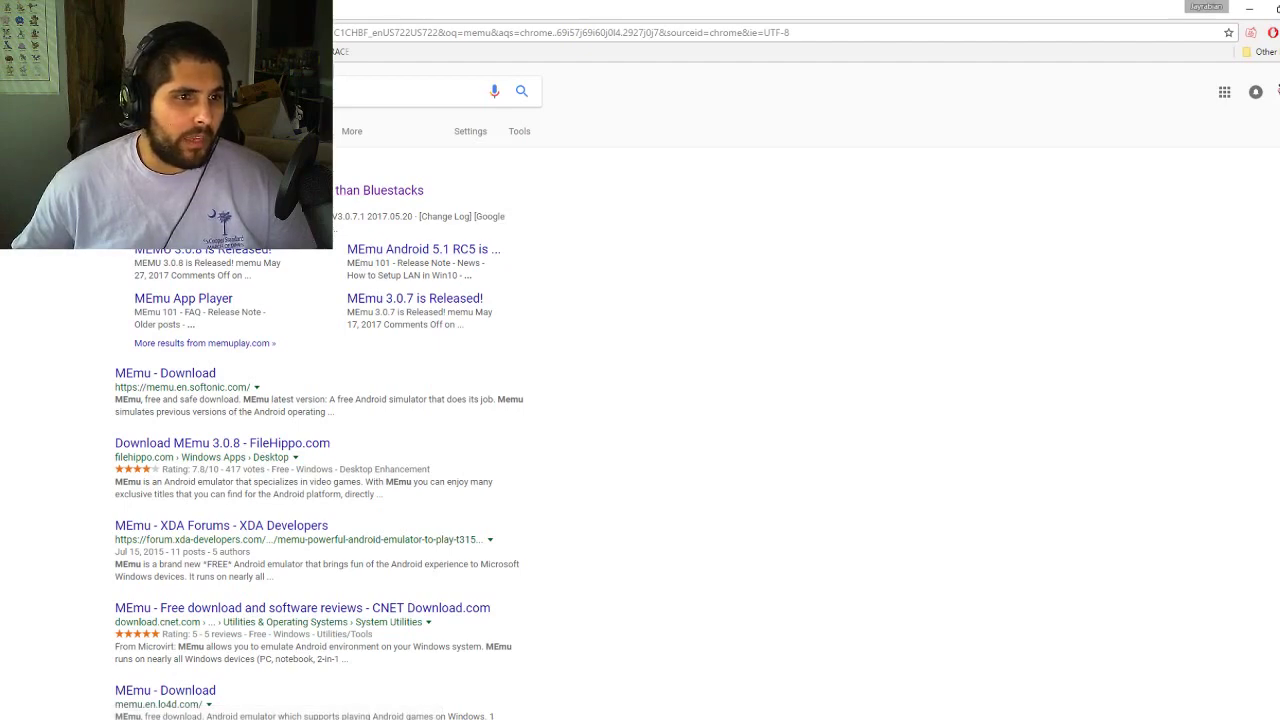
# - Open the MEmu homepage from the search results
pyautogui.click(385, 190)
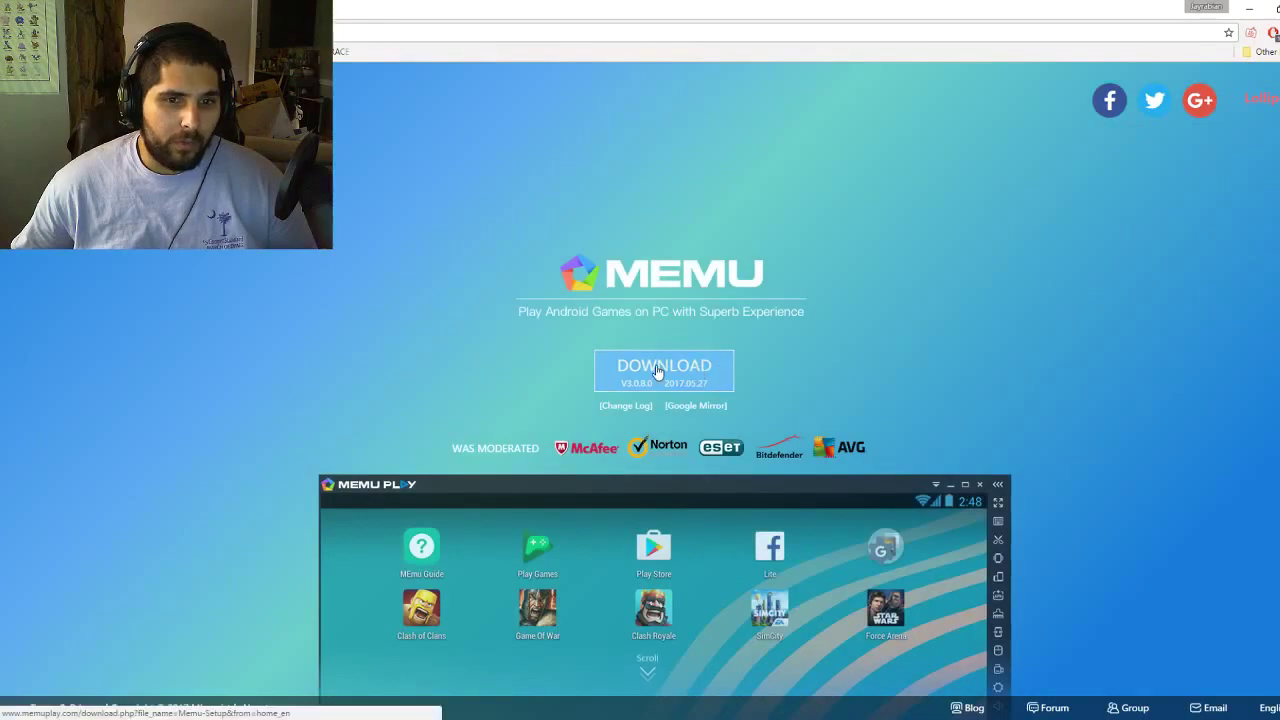
pyautogui.scroll(-1, 658, 371)
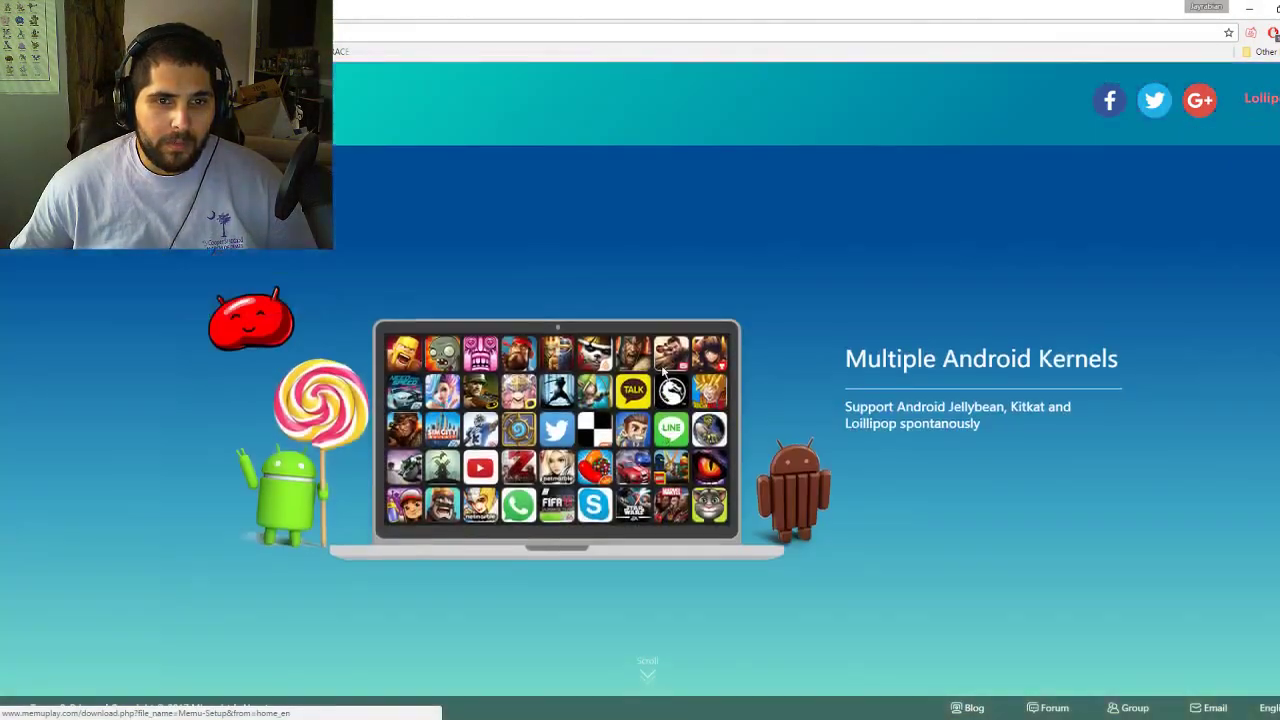
pyautogui.scroll(1, 662, 373)
# - Download Memu-Setup.exe to the desktop, then minimize Chrome
pyautogui.click(693, 382)
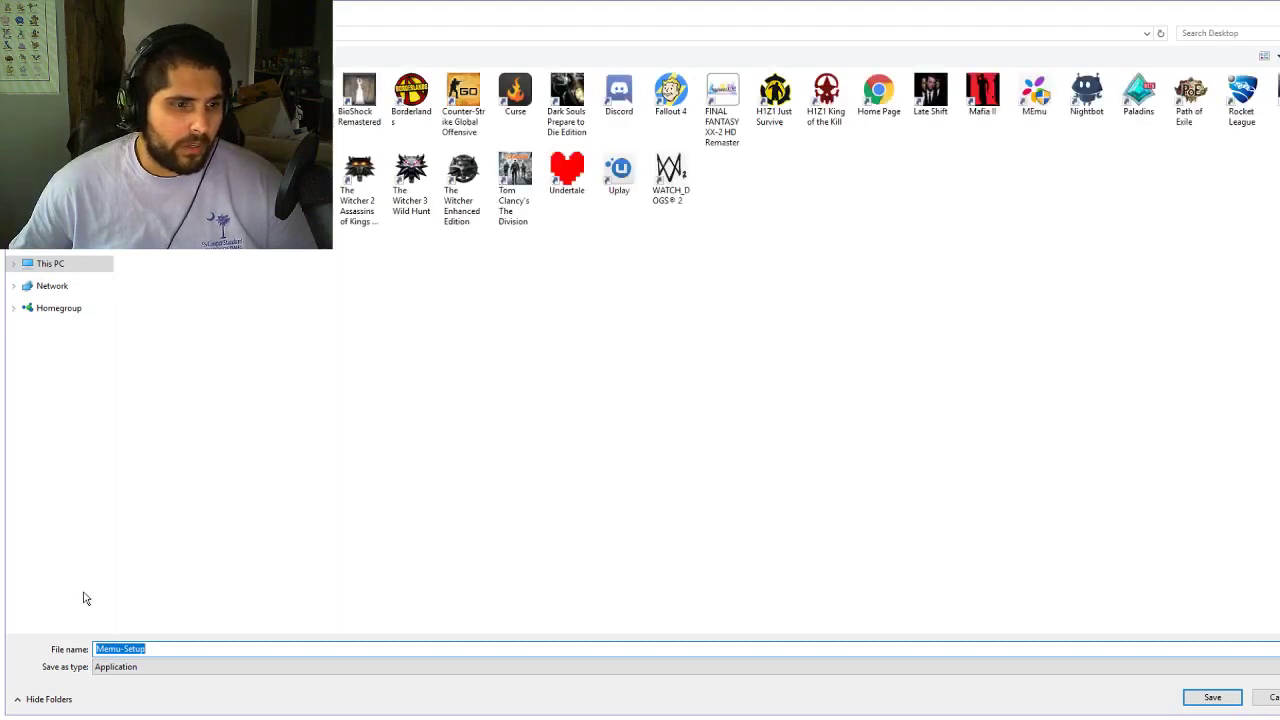
pyautogui.click(1212, 698)
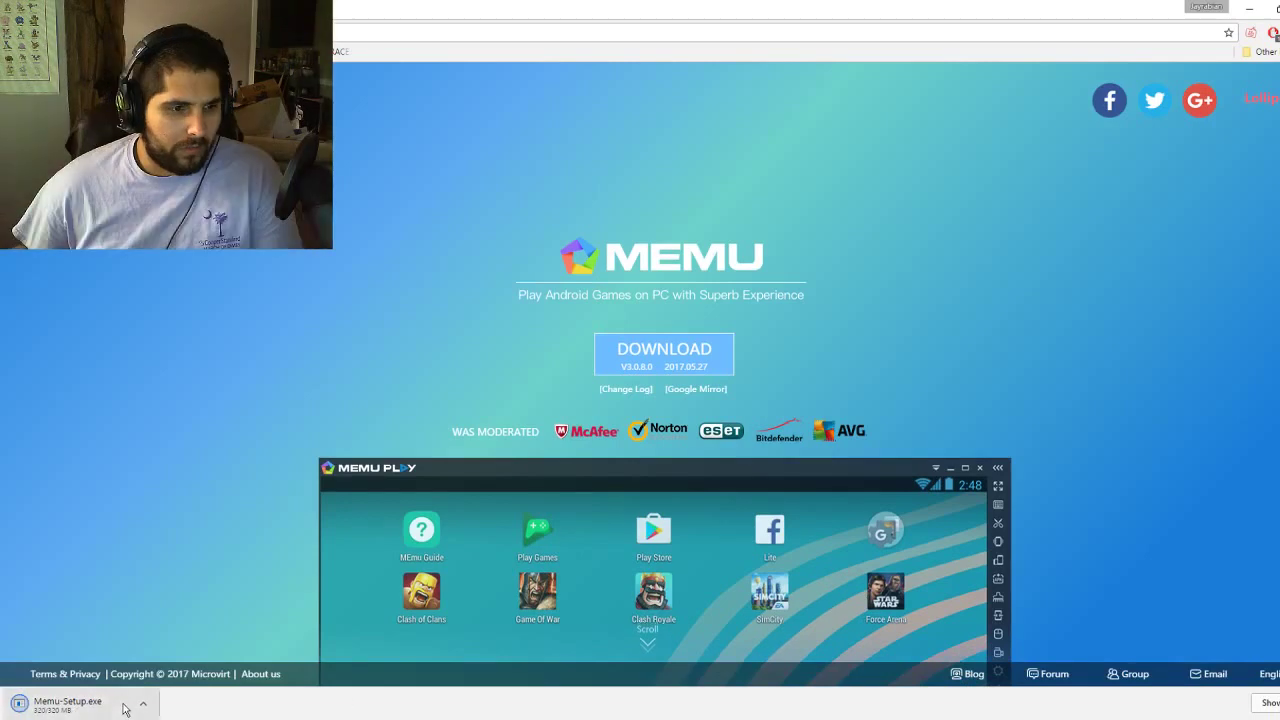
pyautogui.click(1249, 8)
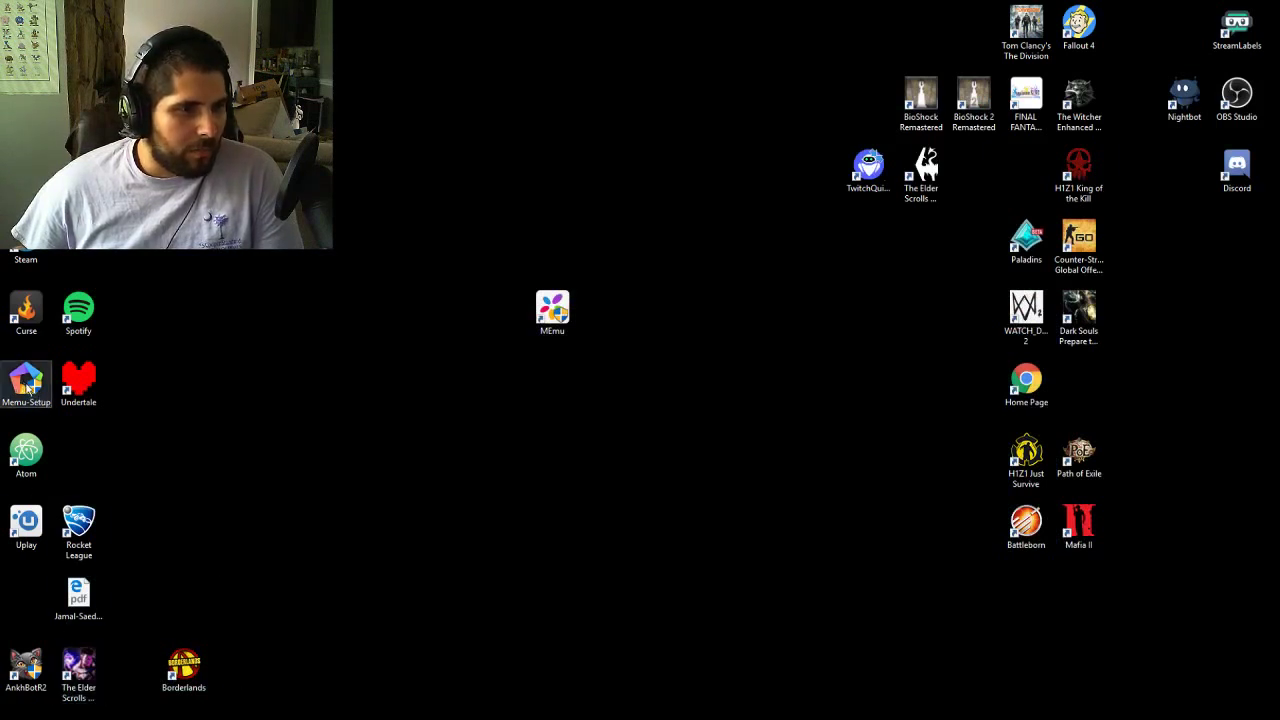
# - Move Memu-Setup to mid-desktop, run it past the UAC prompt, then close its reinstall offer
pyautogui.moveTo(40, 400); pyautogui.dragTo(405, 452)
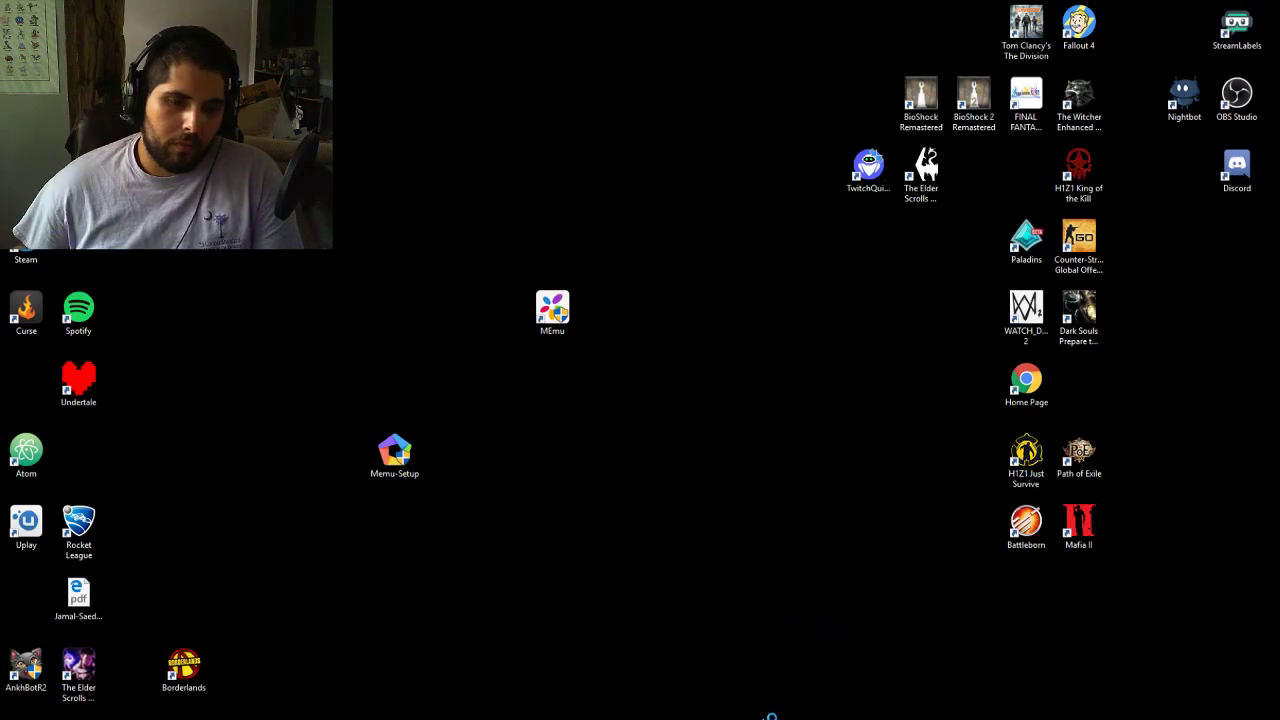
pyautogui.click(769, 715)
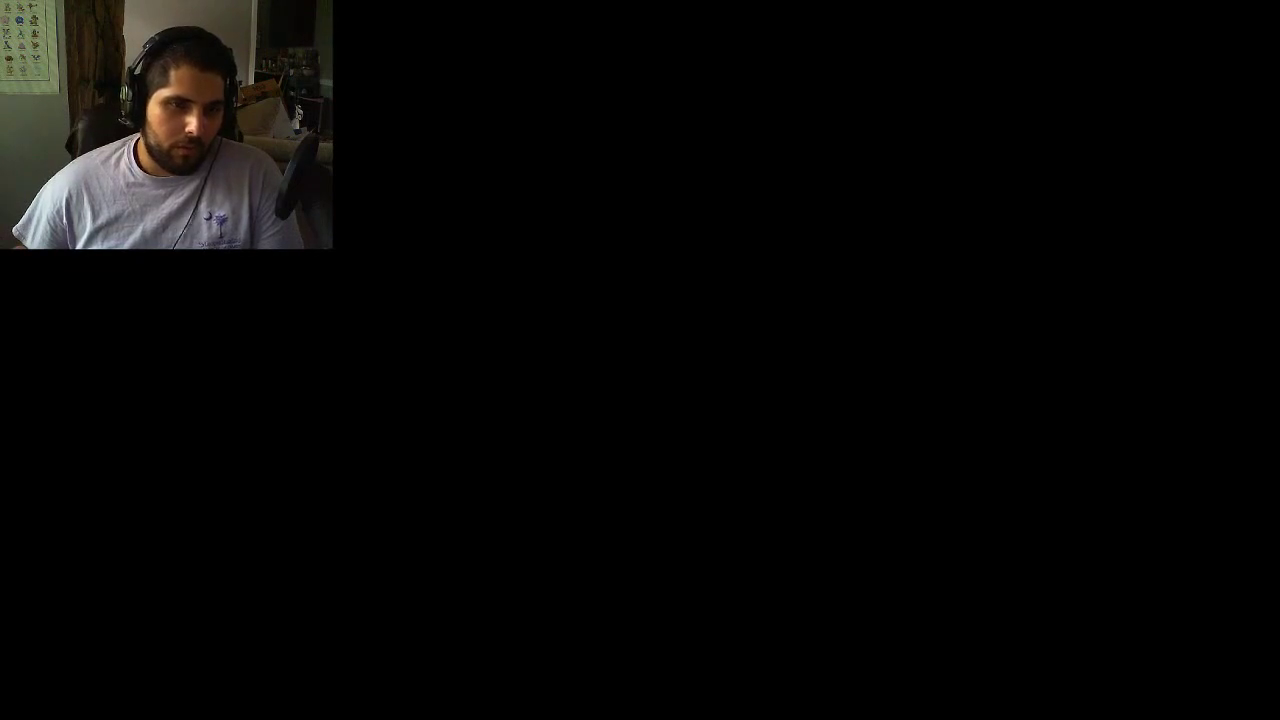
pyautogui.click(487, 447)
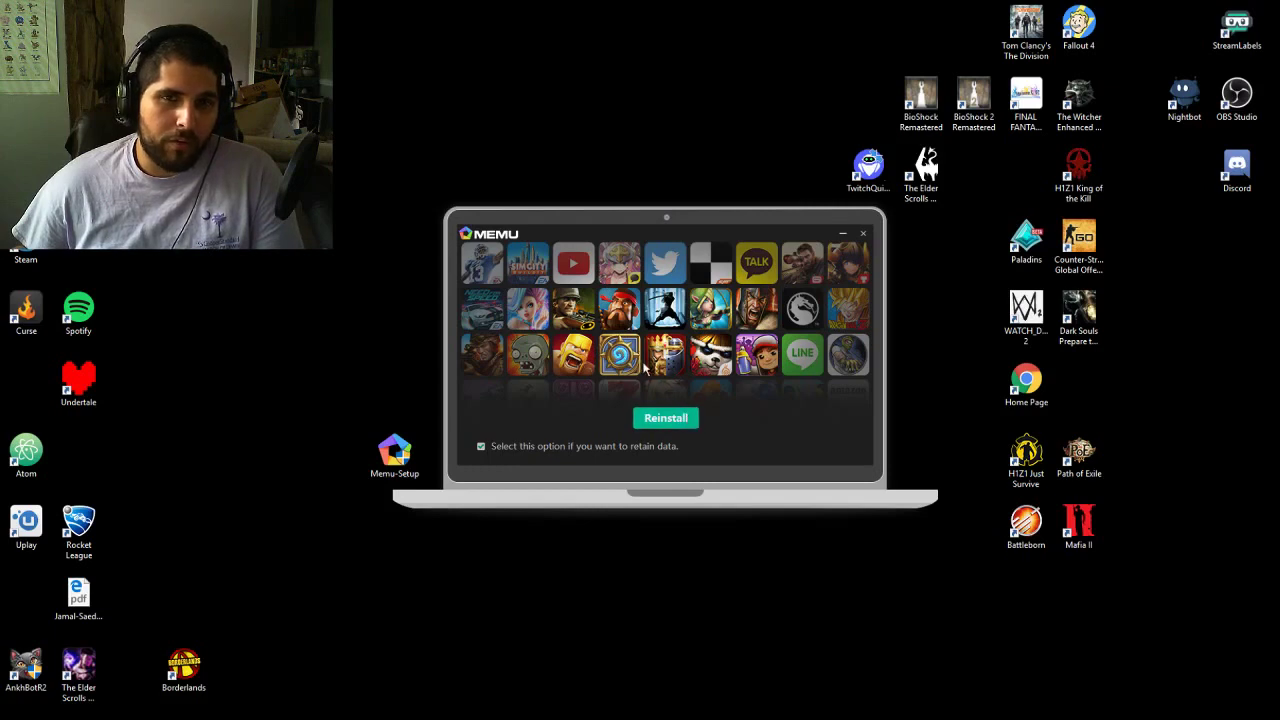
pyautogui.click(864, 236)
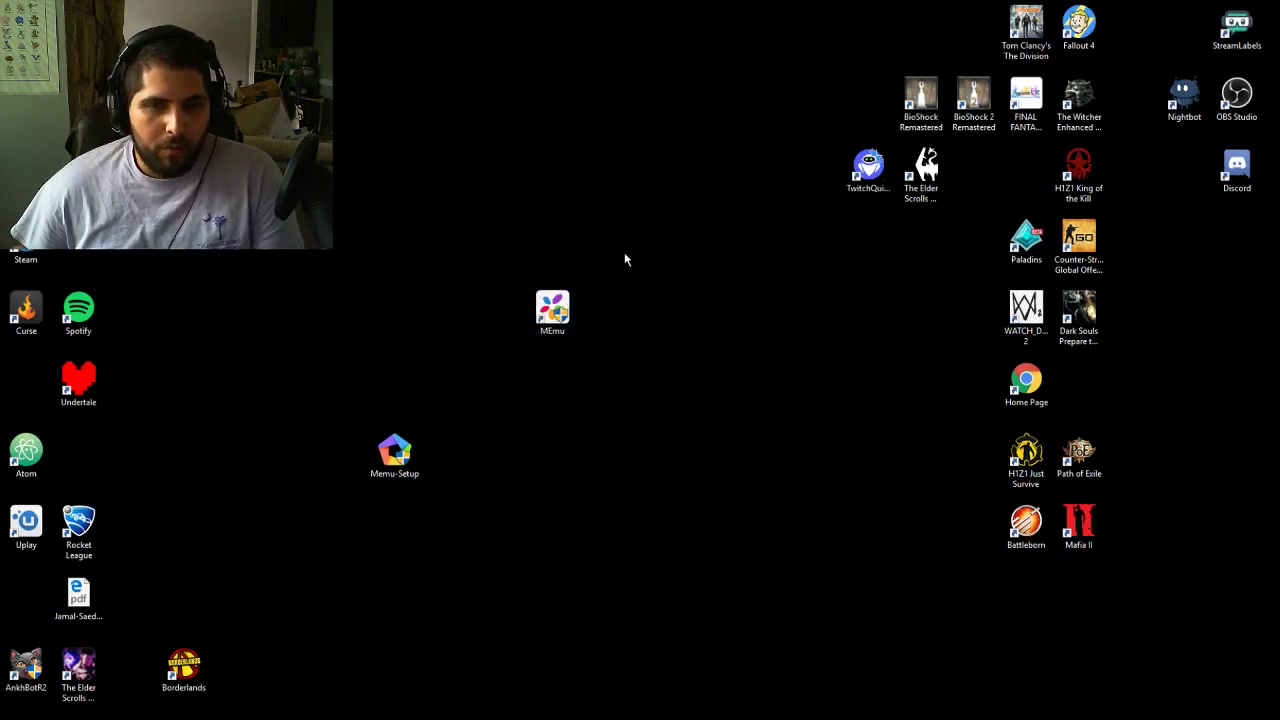
pyautogui.moveTo(440, 220); pyautogui.dragTo(643, 433)
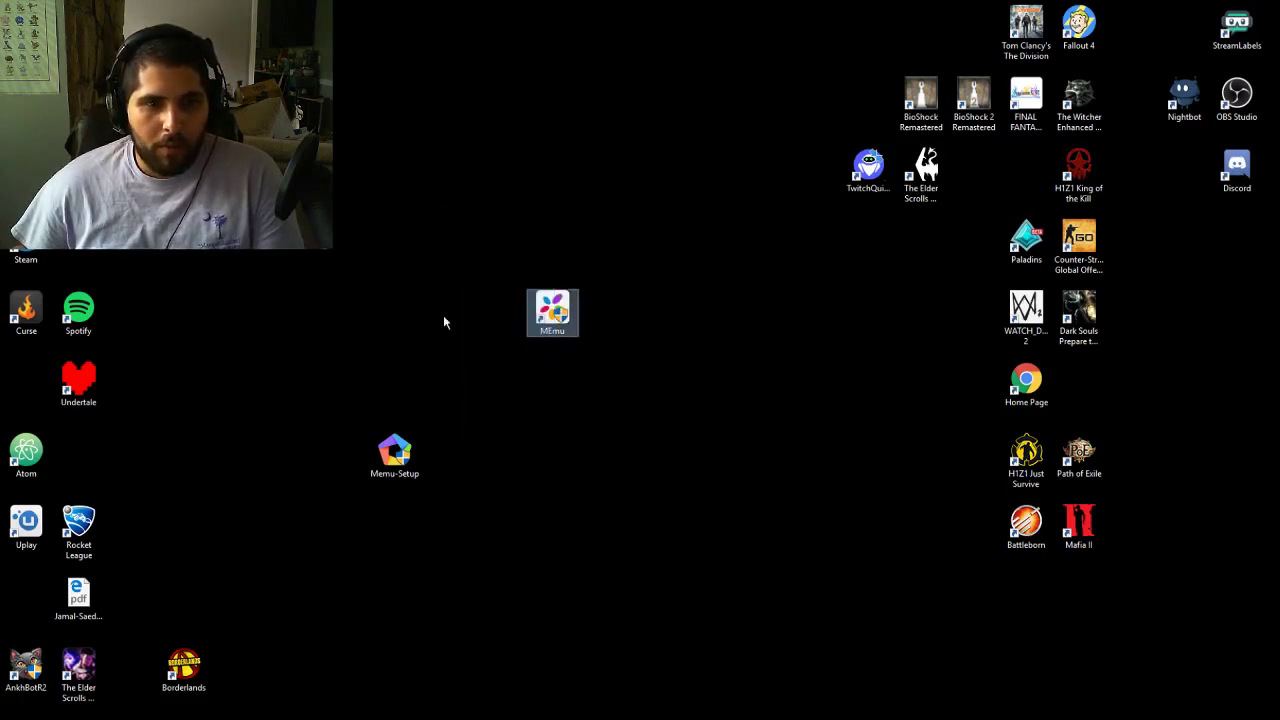
# - Launch MEmu from its desktop icon and wait for the Android home screen
pyautogui.doubleClick(553, 312)
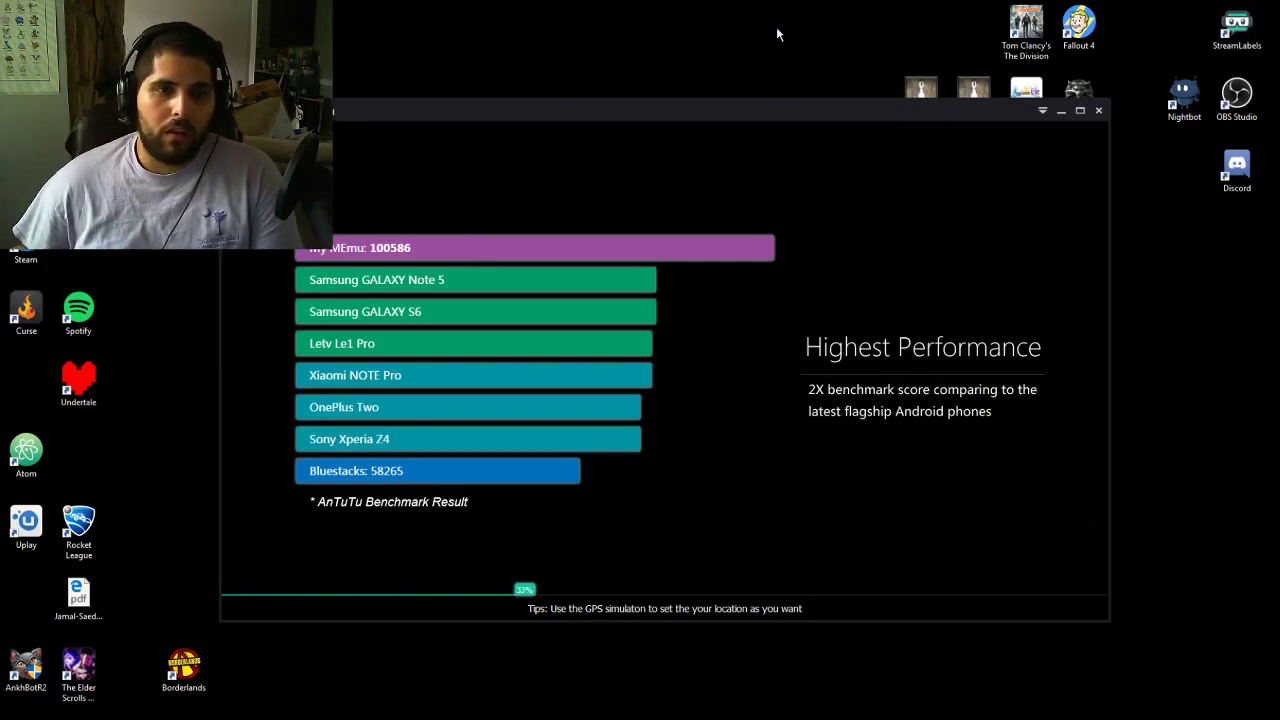
pyautogui.moveTo(866, 34); pyautogui.dragTo(660, 60)
pyautogui.moveTo(778, 38); pyautogui.dragTo(600, 48)
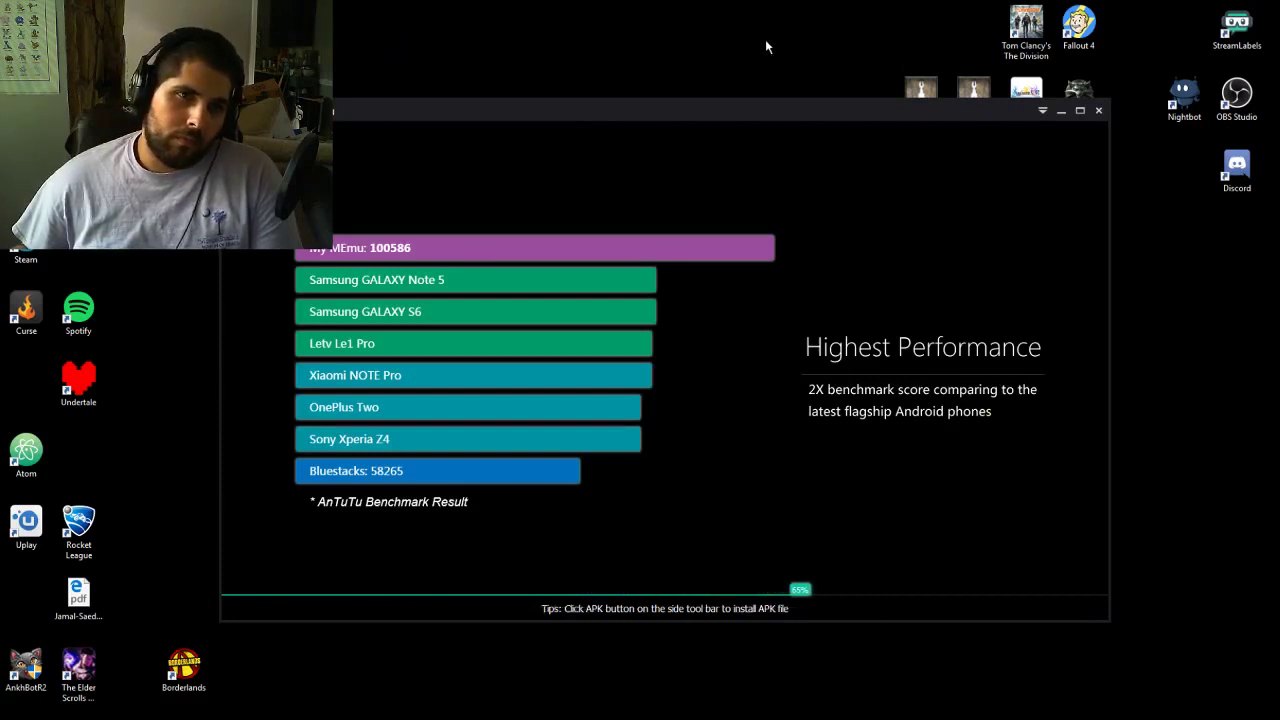
pyautogui.moveTo(335, 48); pyautogui.dragTo(790, 62)
pyautogui.moveTo(394, 42); pyautogui.dragTo(779, 82)
pyautogui.moveTo(804, 40); pyautogui.dragTo(418, 74)
pyautogui.moveTo(330, 26); pyautogui.dragTo(655, 77)
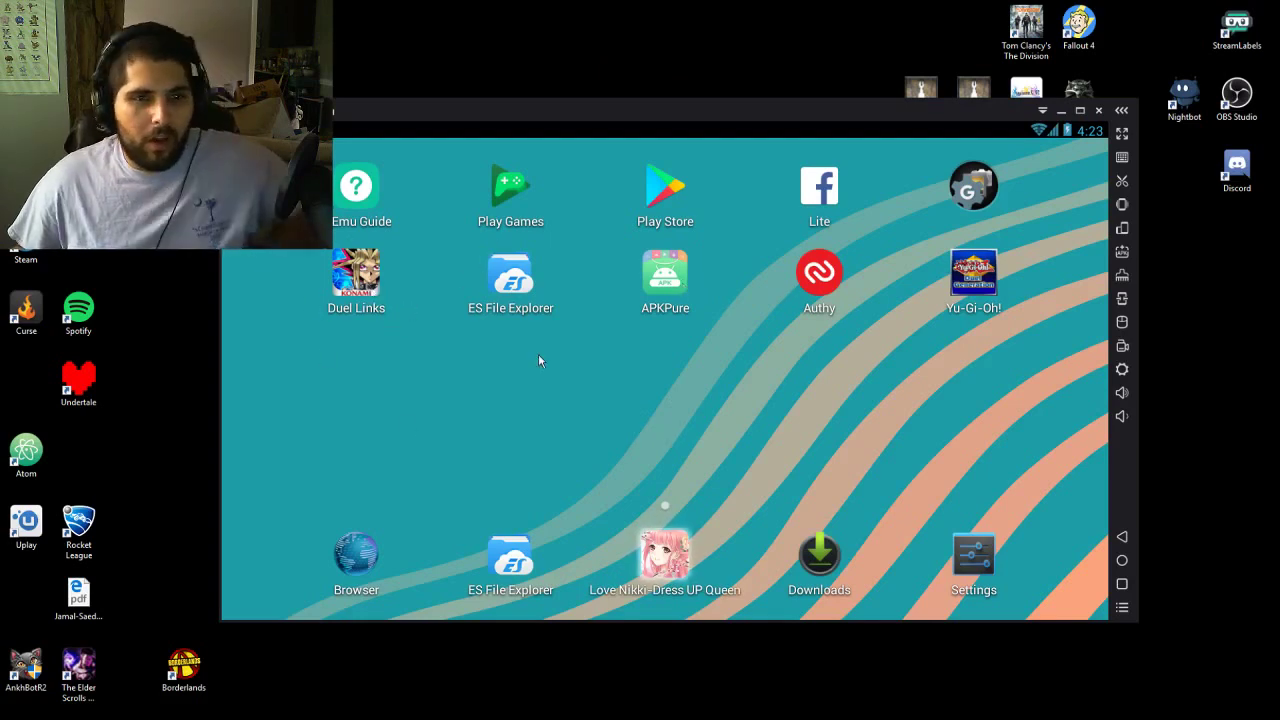
# - Search the Play Store for 'duel links'
pyautogui.click(666, 197)
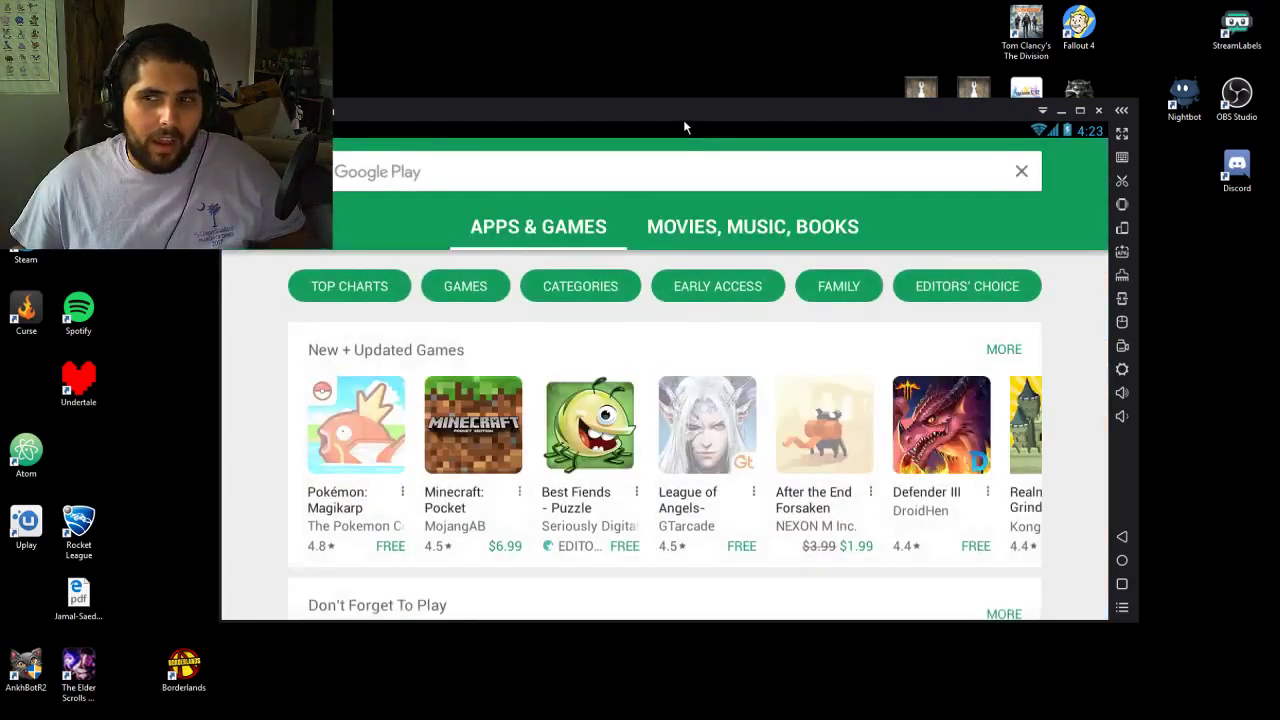
pyautogui.moveTo(685, 127); pyautogui.dragTo(815, 50)
pyautogui.click(765, 110)
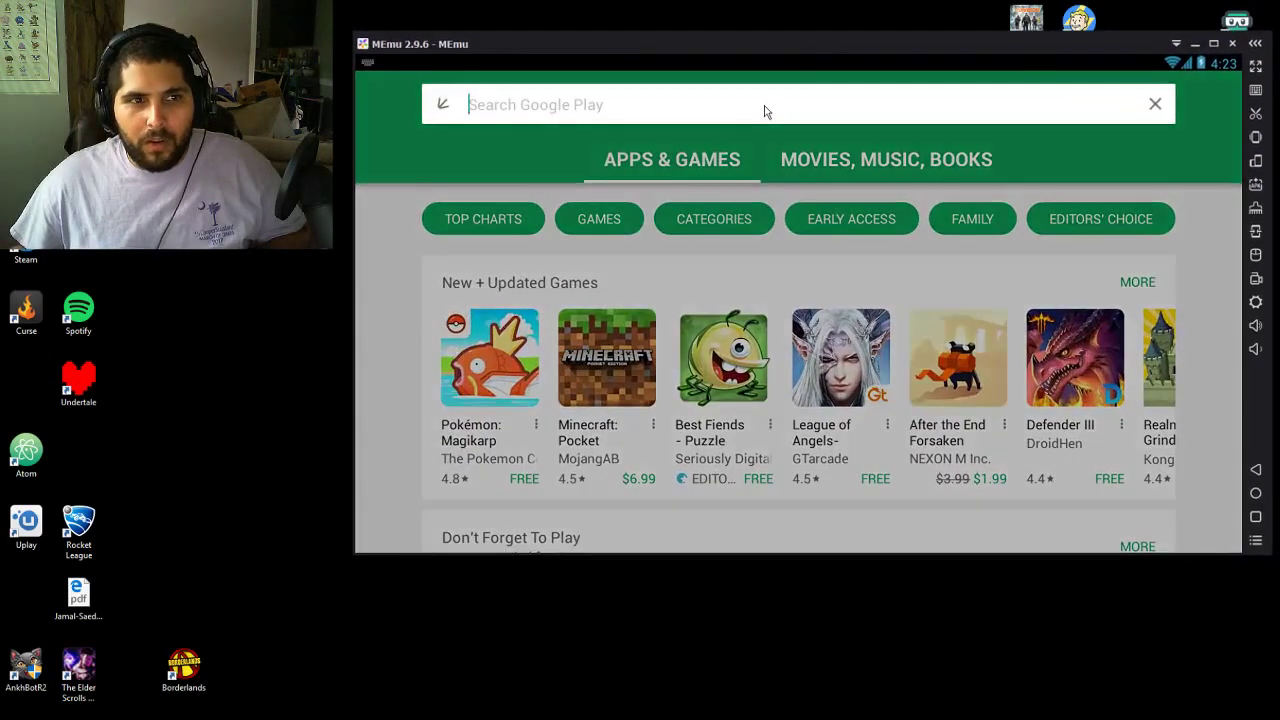
pyautogui.write('duel link')
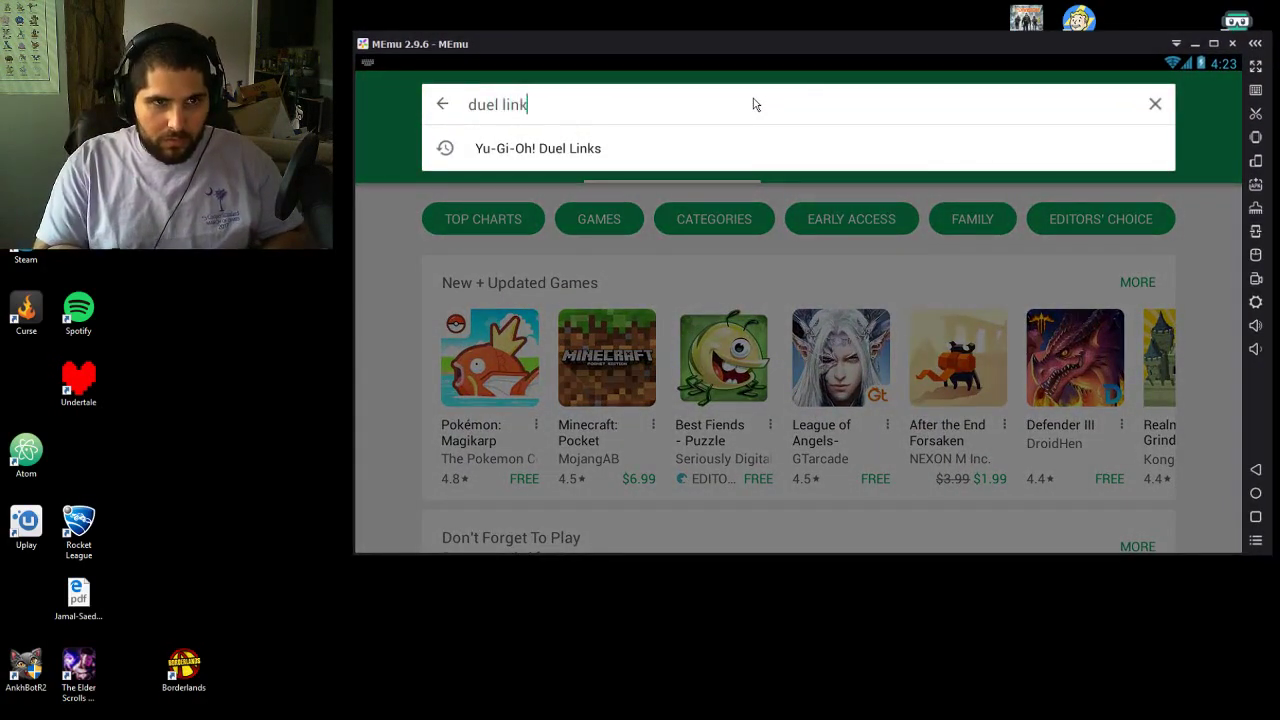
pyautogui.write('s')
pyautogui.press('Return')
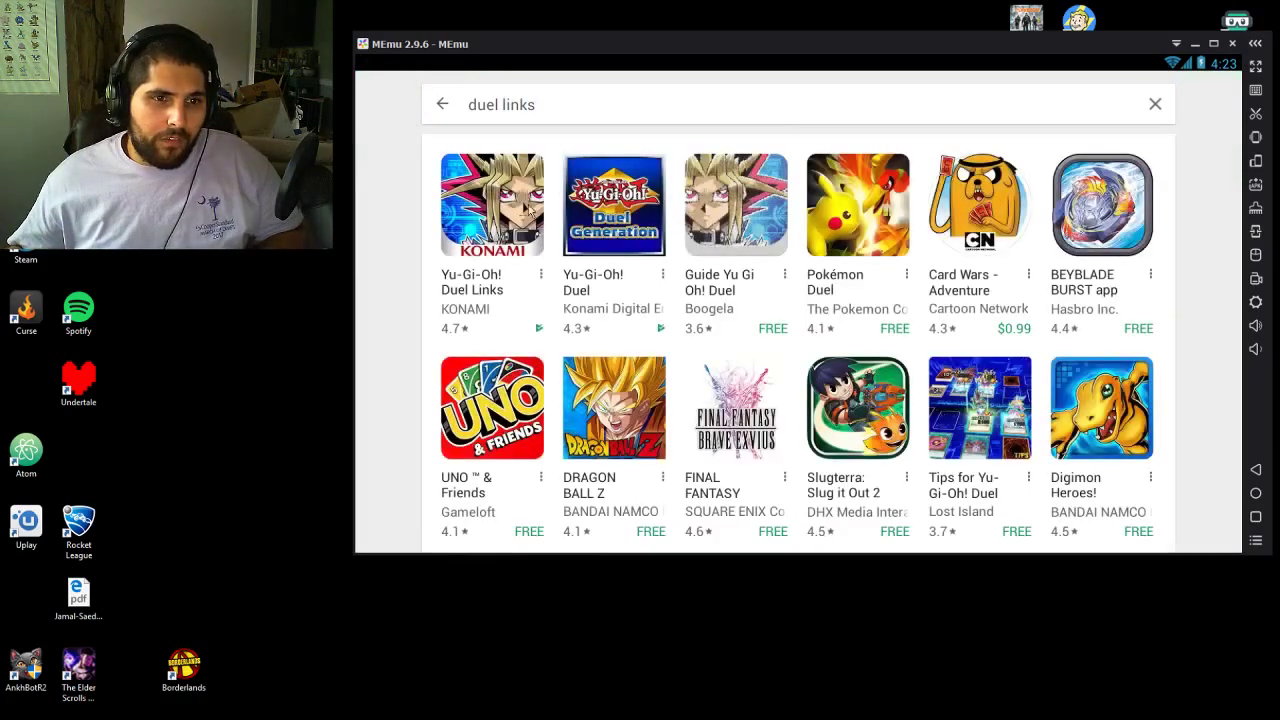
# - Check the incompatible Yu-Gi-Oh! Duel Links store page, then swipe Play Store away
pyautogui.click(507, 194)
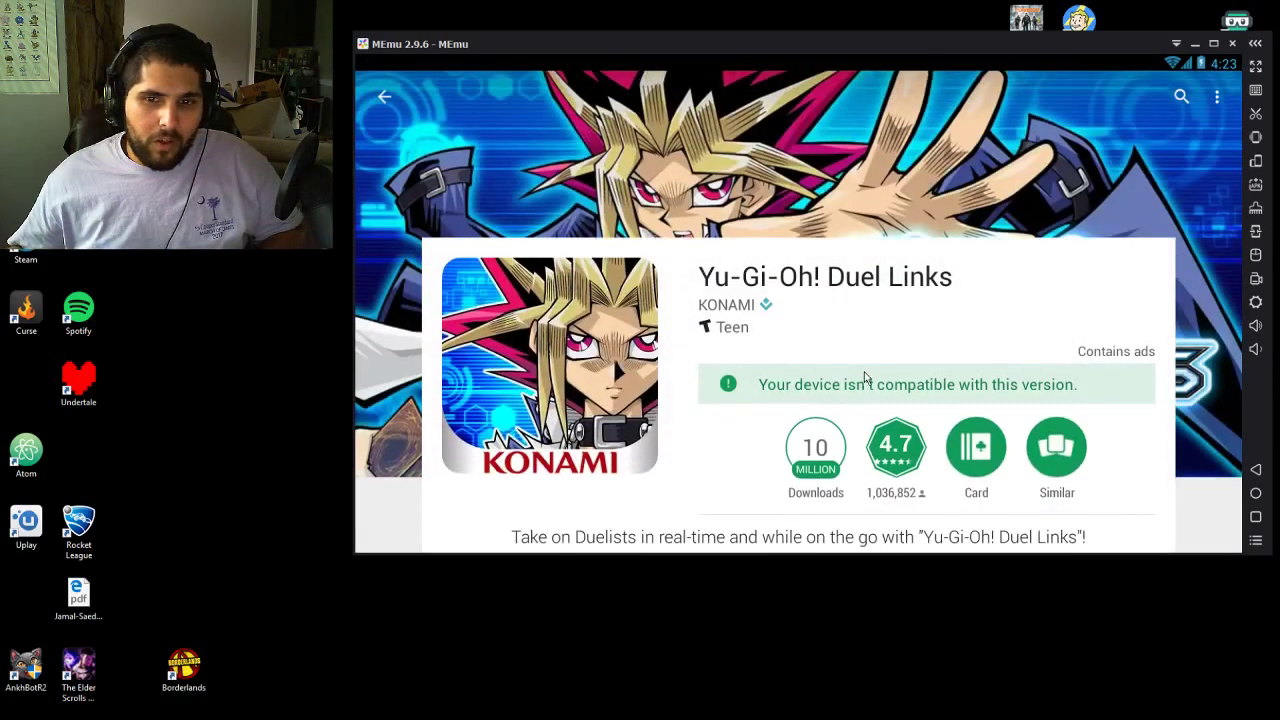
pyautogui.scroll(-1, 866, 377)
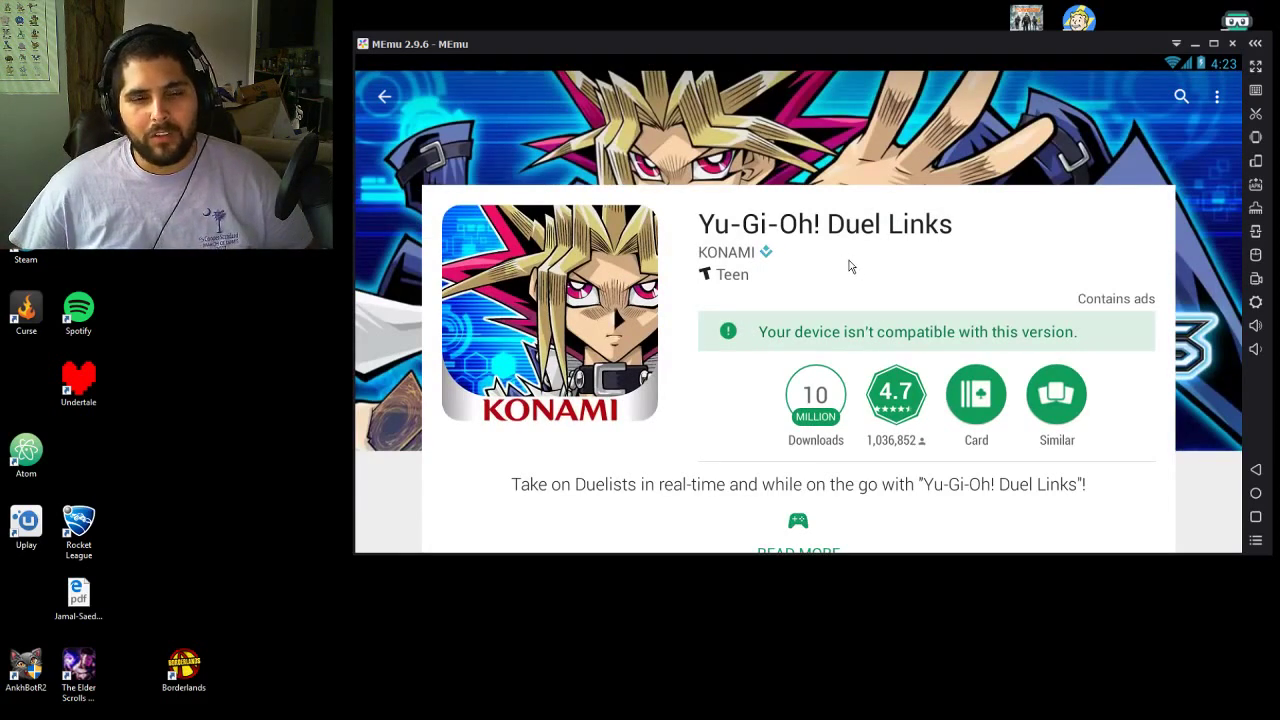
pyautogui.scroll(-2, 734, 371)
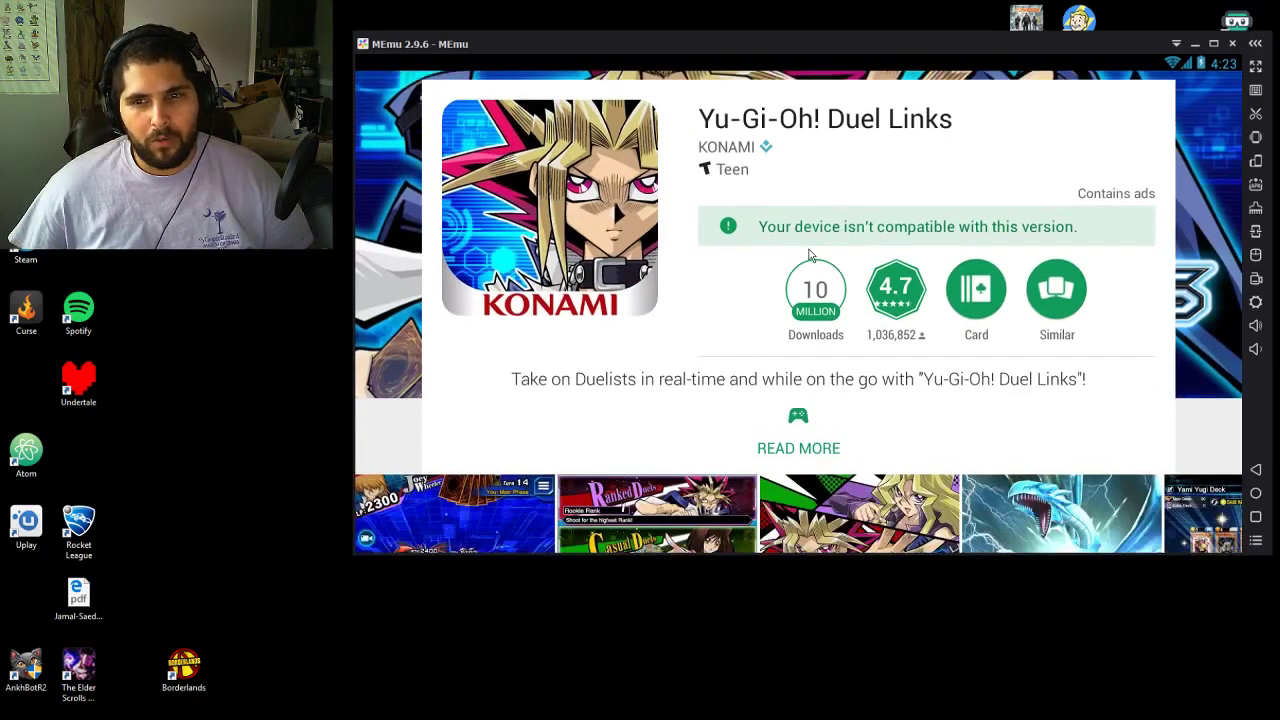
pyautogui.scroll(2, 812, 255)
pyautogui.click(1256, 517)
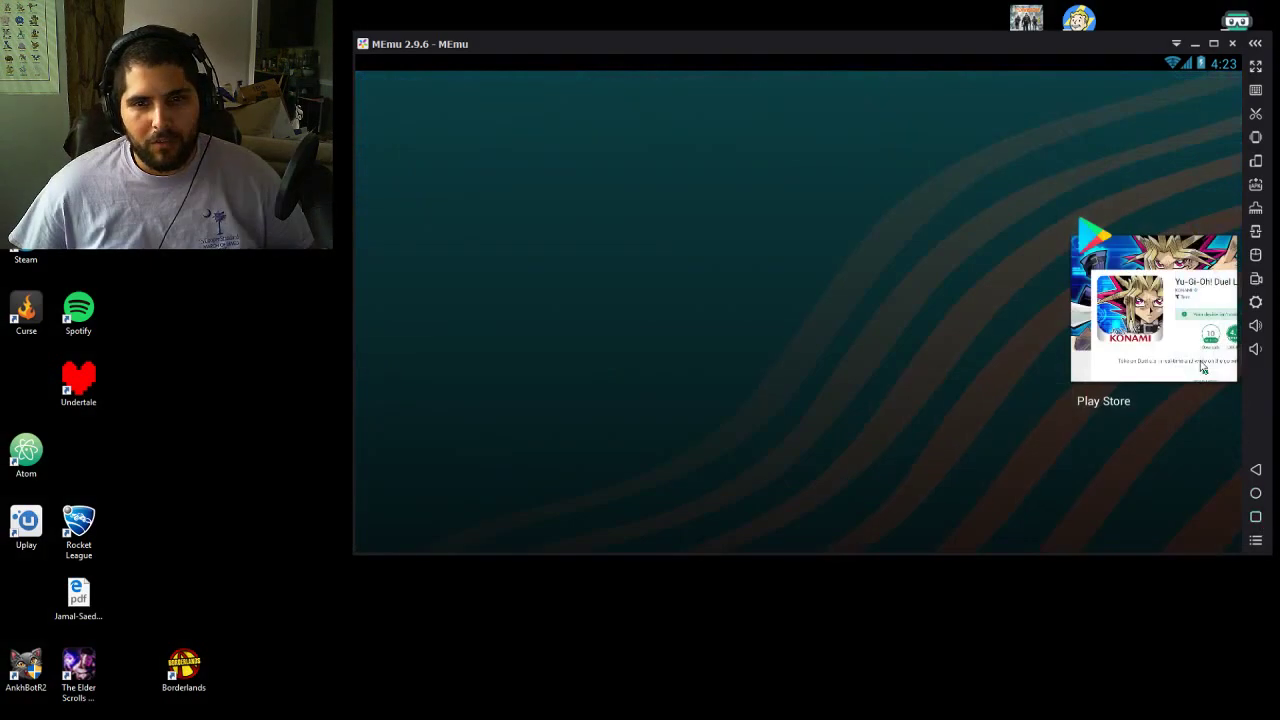
pyautogui.moveTo(1150, 300); pyautogui.dragTo(1066, 409)
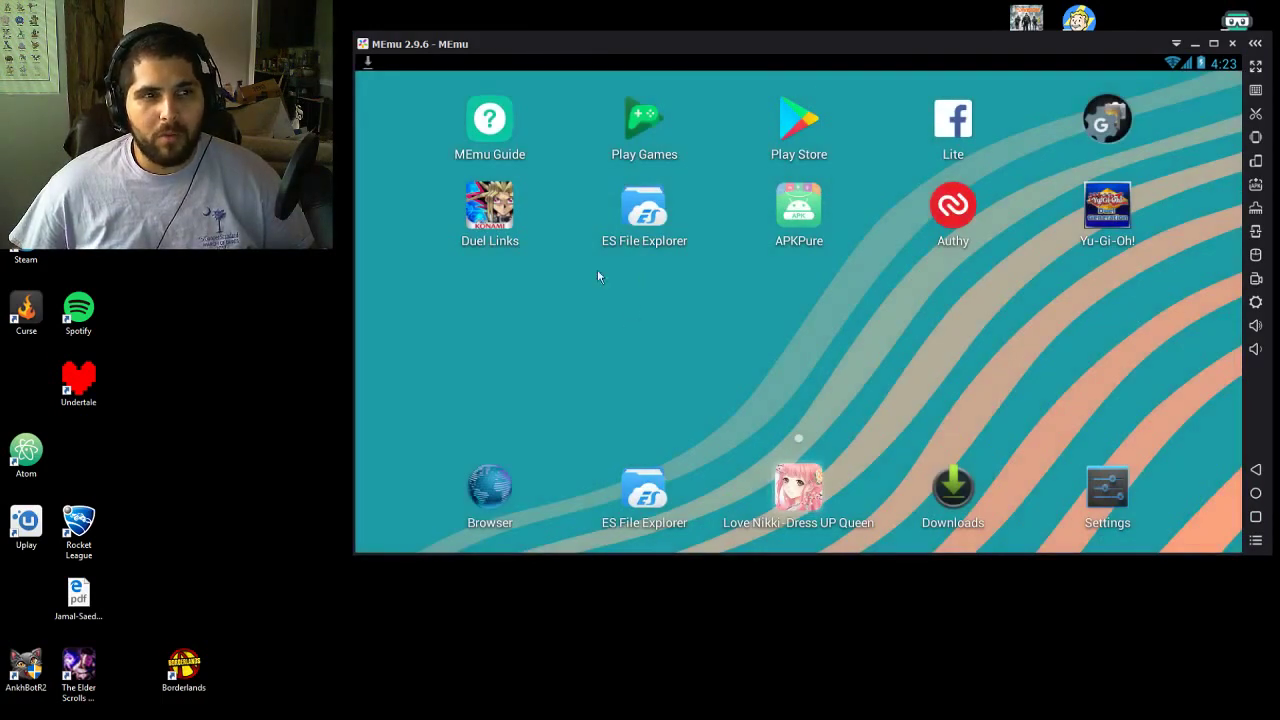
# - Open the Android browser and close the apkpure download, extra how-to-install and My KONAMI tabs
pyautogui.click(490, 490)
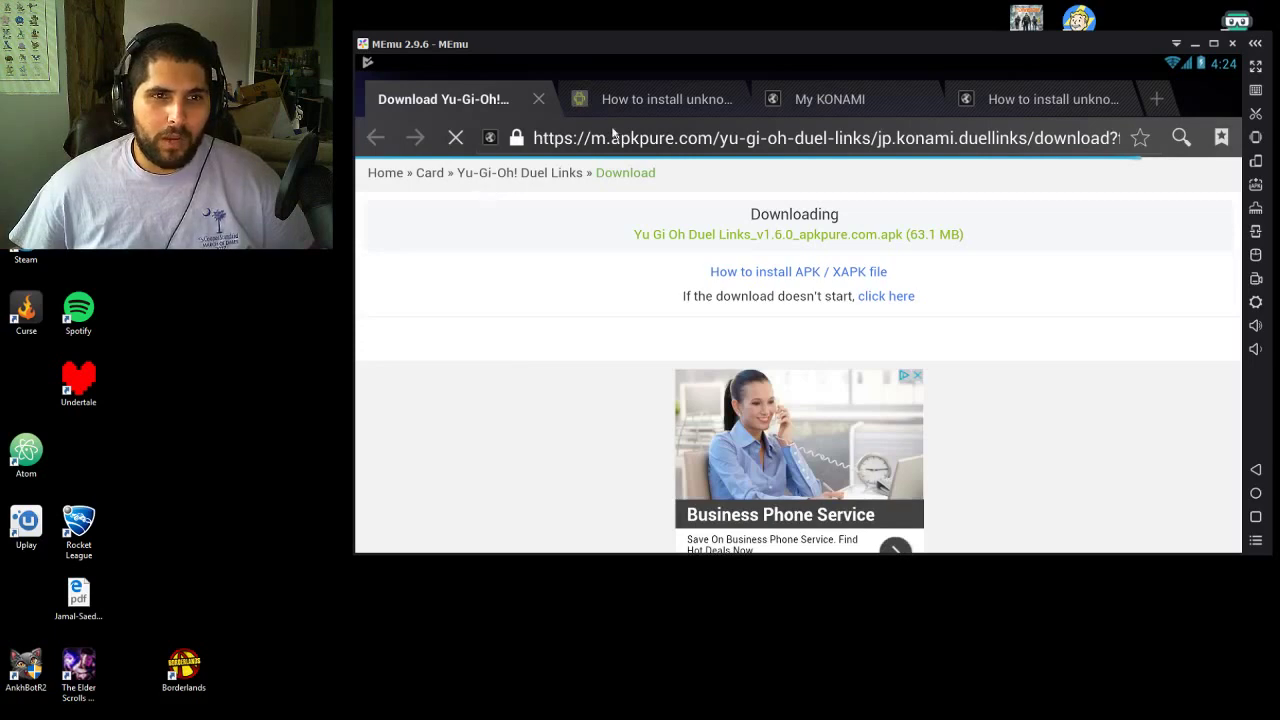
pyautogui.click(538, 100)
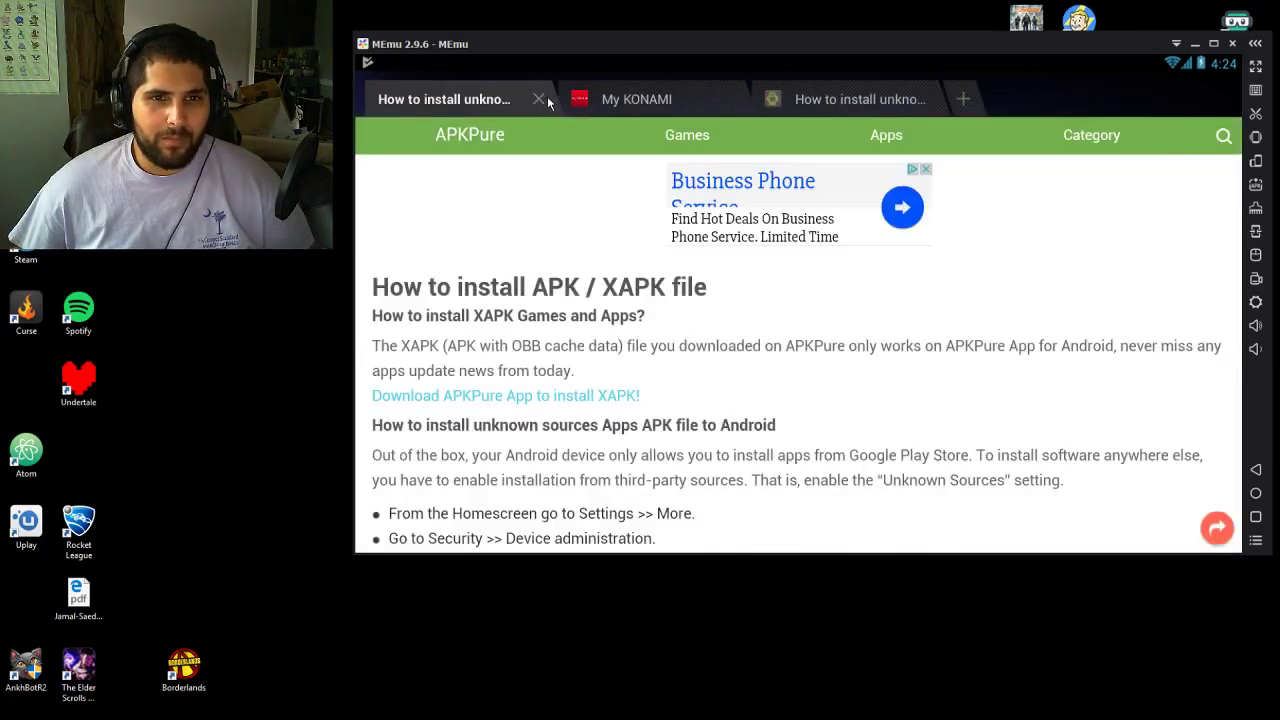
pyautogui.click(540, 100)
pyautogui.click(541, 100)
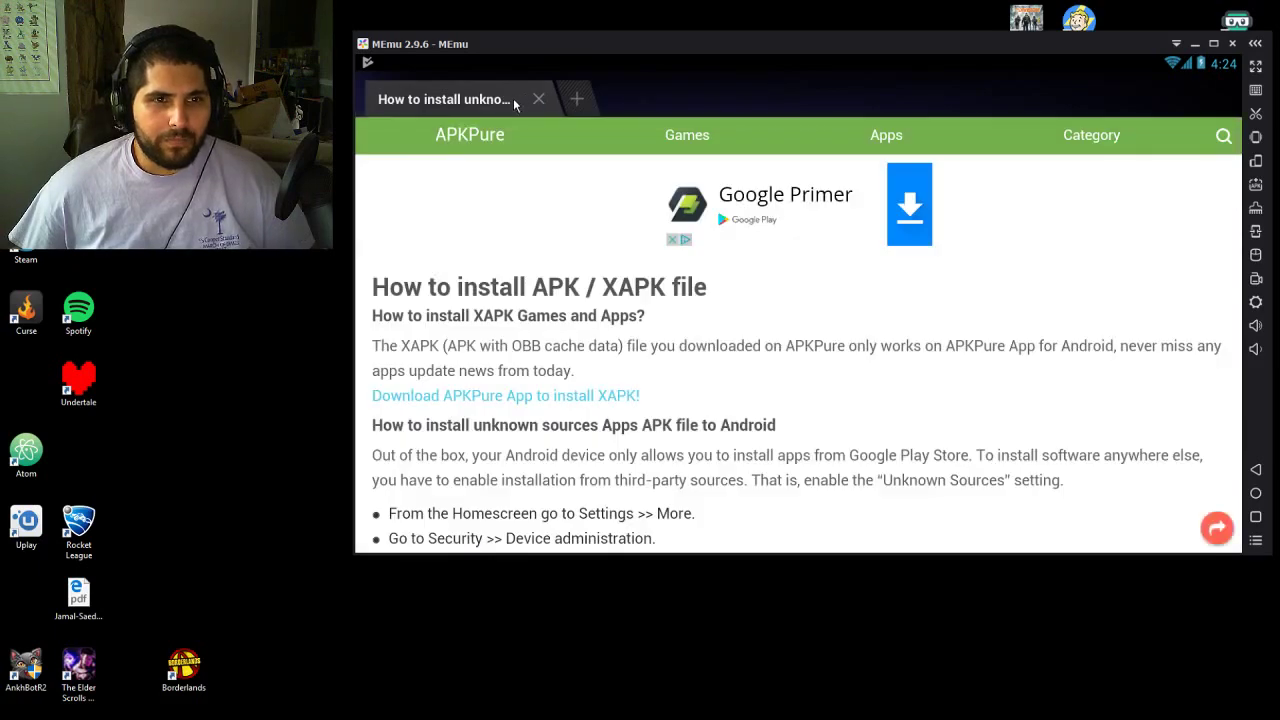
pyautogui.click(738, 140)
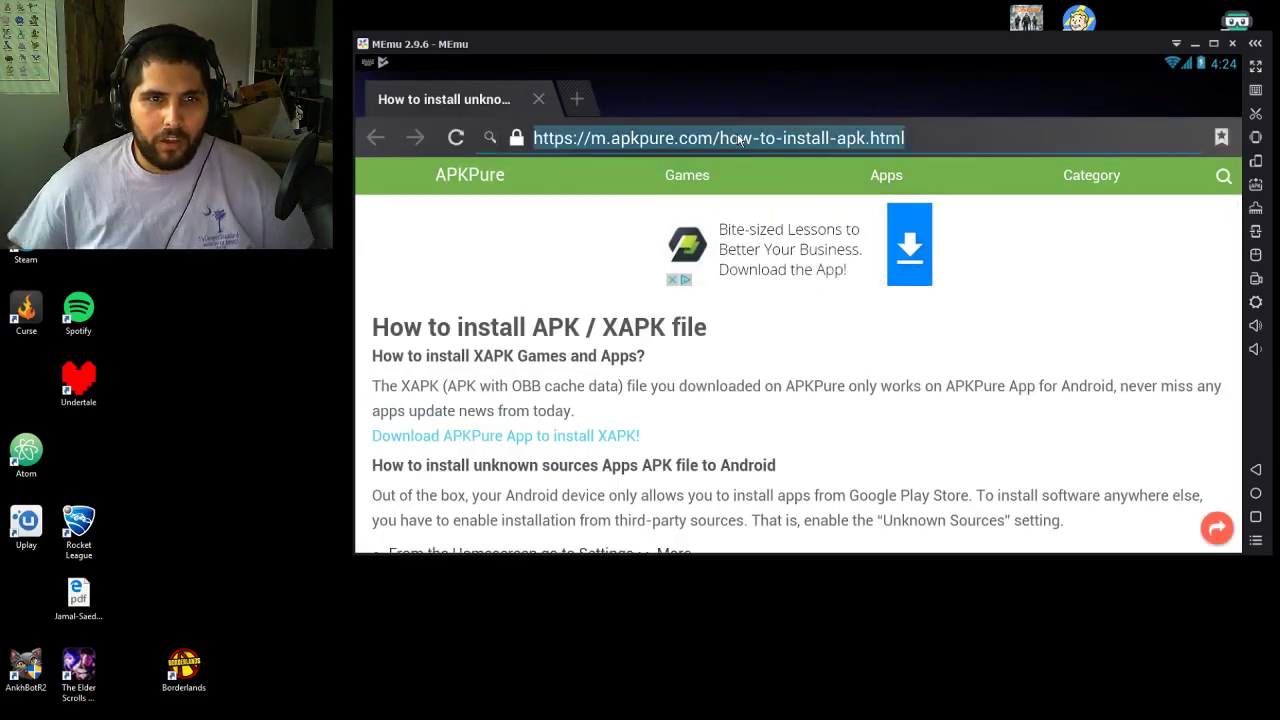
# - Go to google.com and search for 'yugioh duel links 1.6.0 apk'
pyautogui.write('google.com')
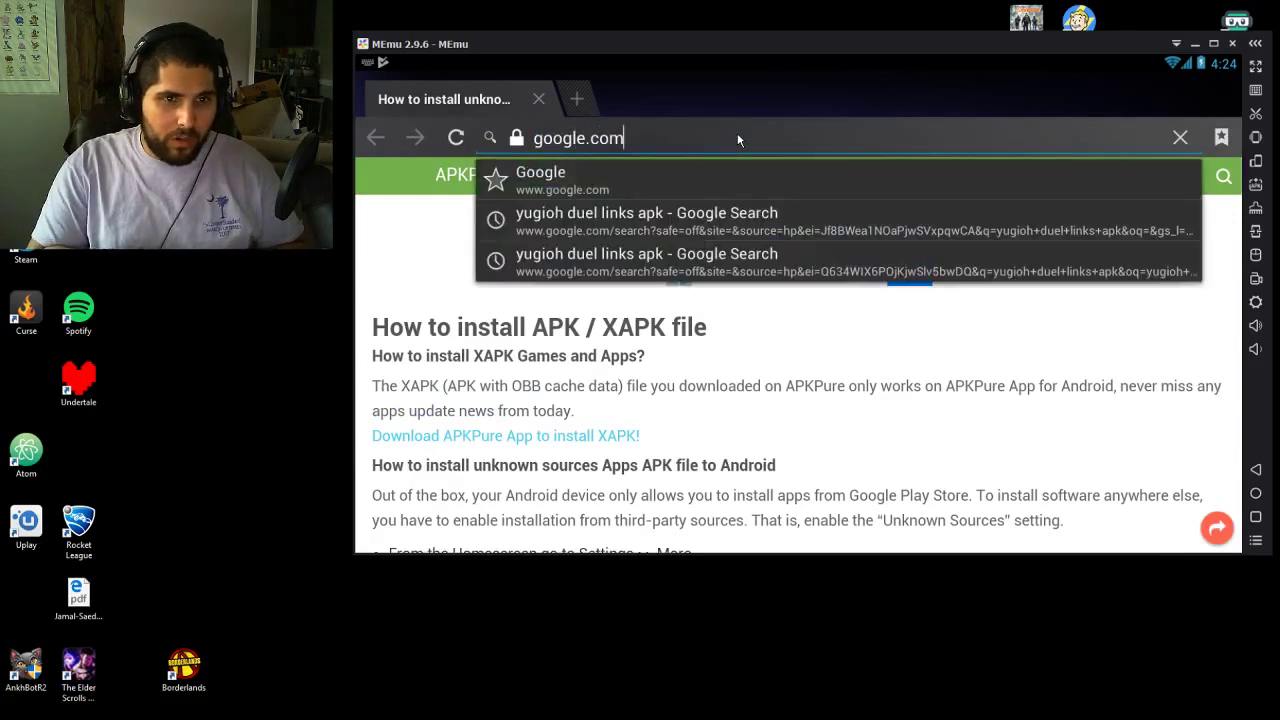
pyautogui.press('Return')
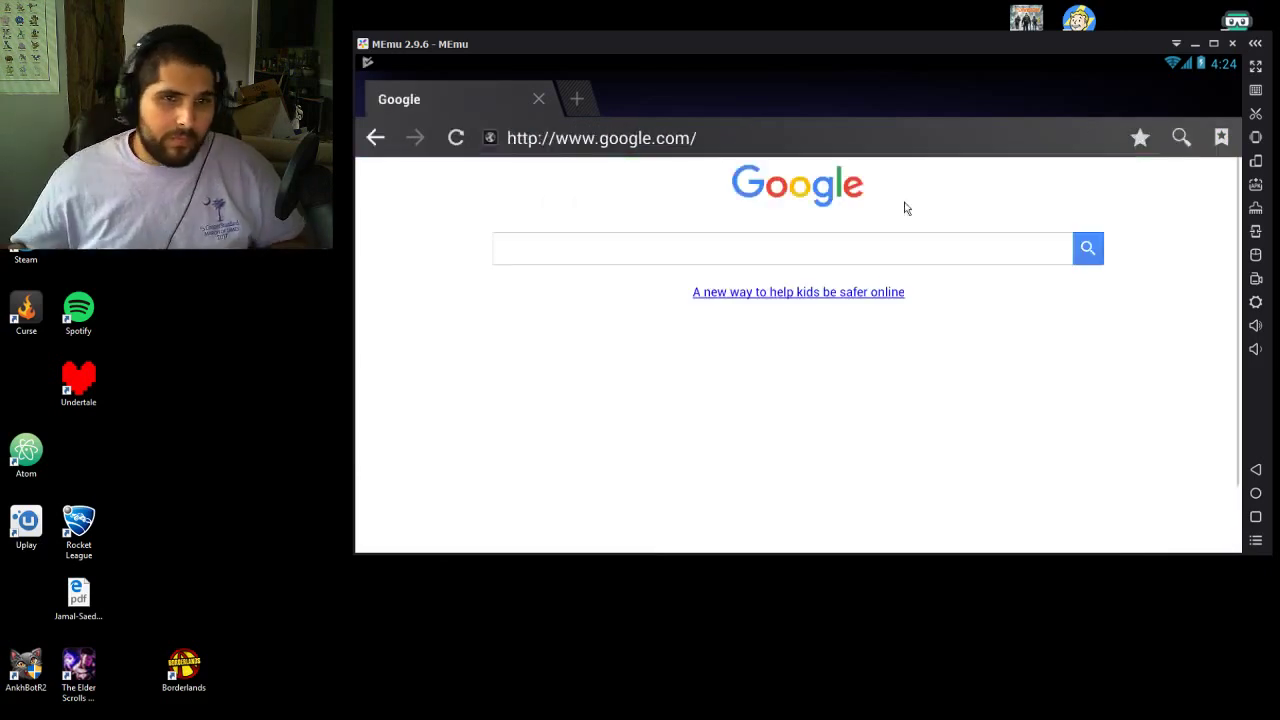
pyautogui.click(668, 252)
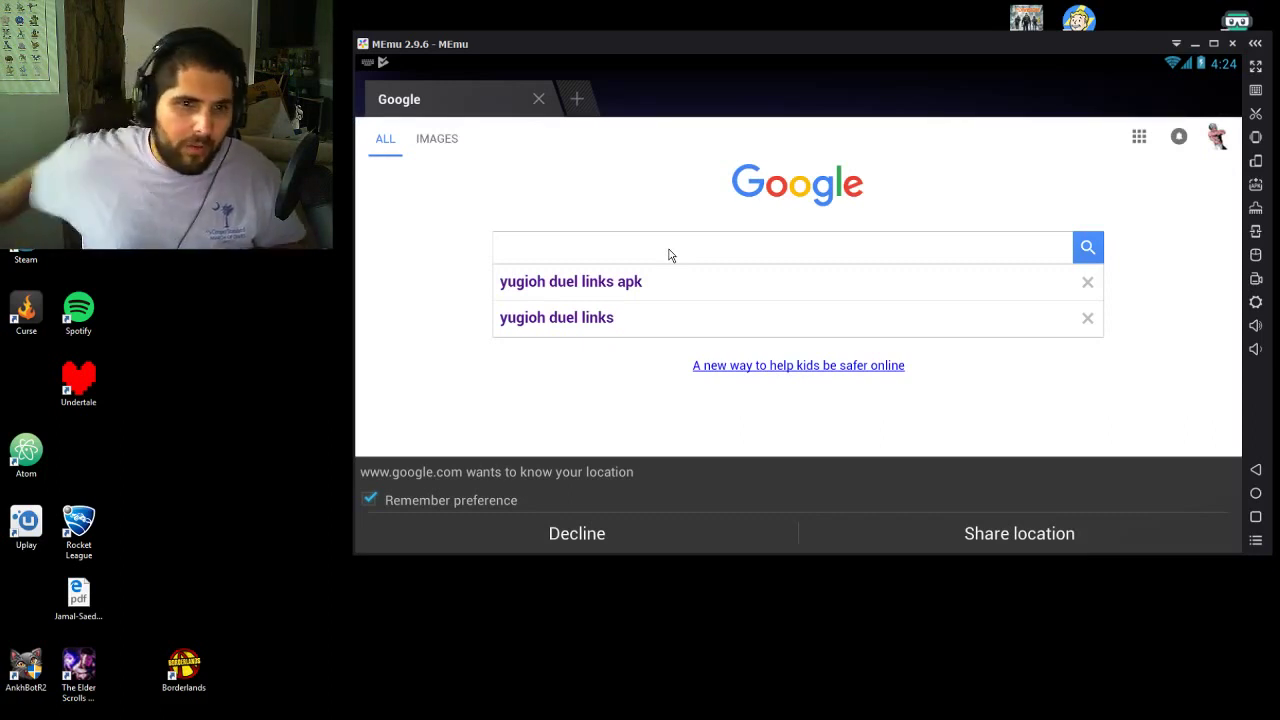
pyautogui.write('yu')
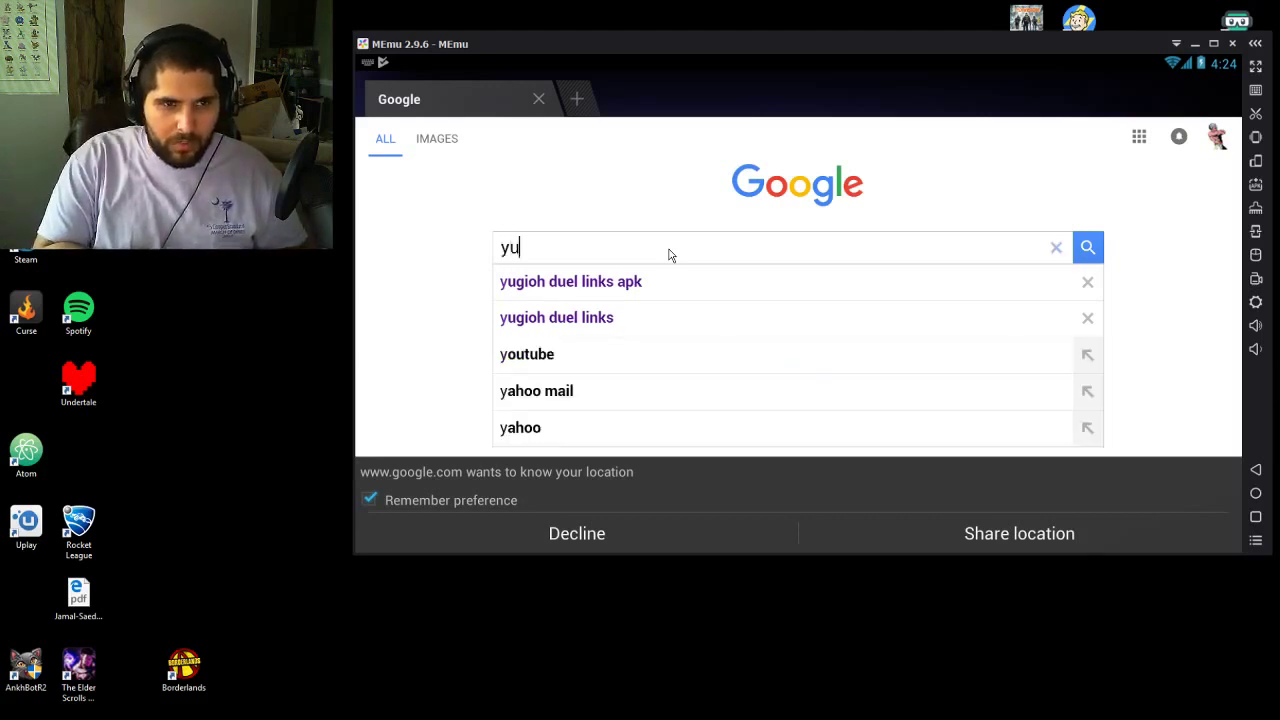
pyautogui.write('gioh duel li')
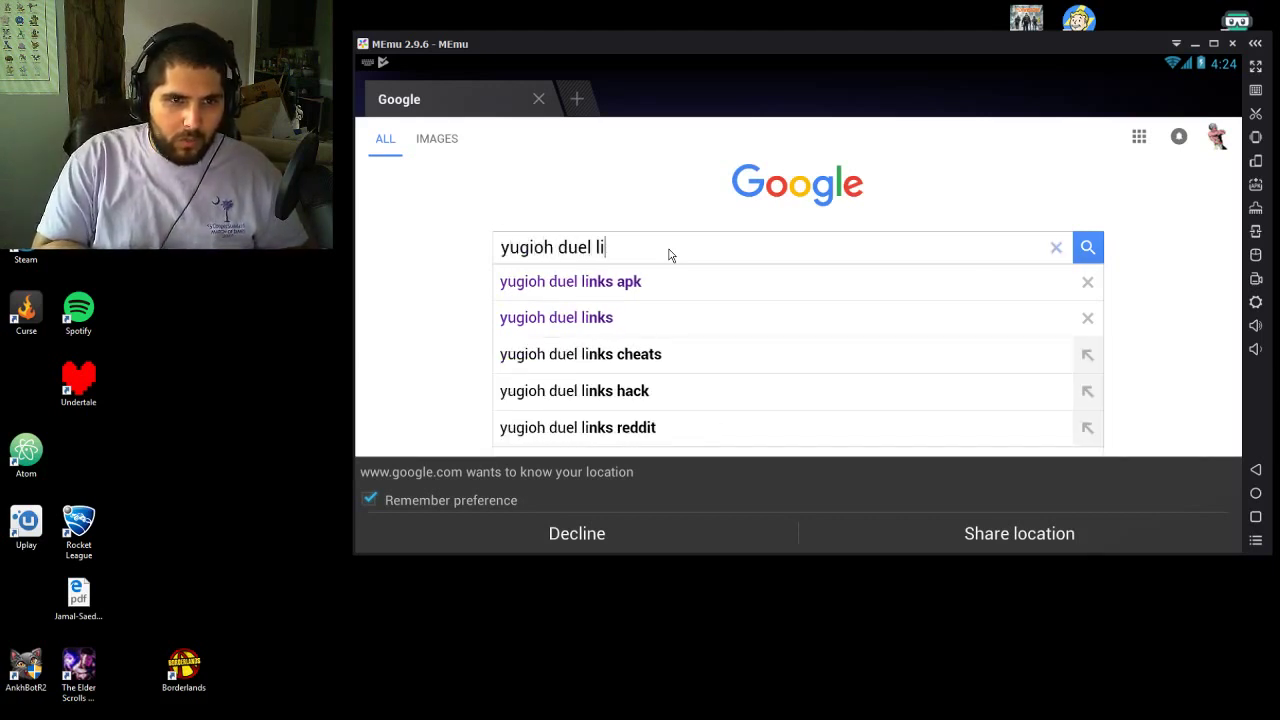
pyautogui.write('nks 1.6.')
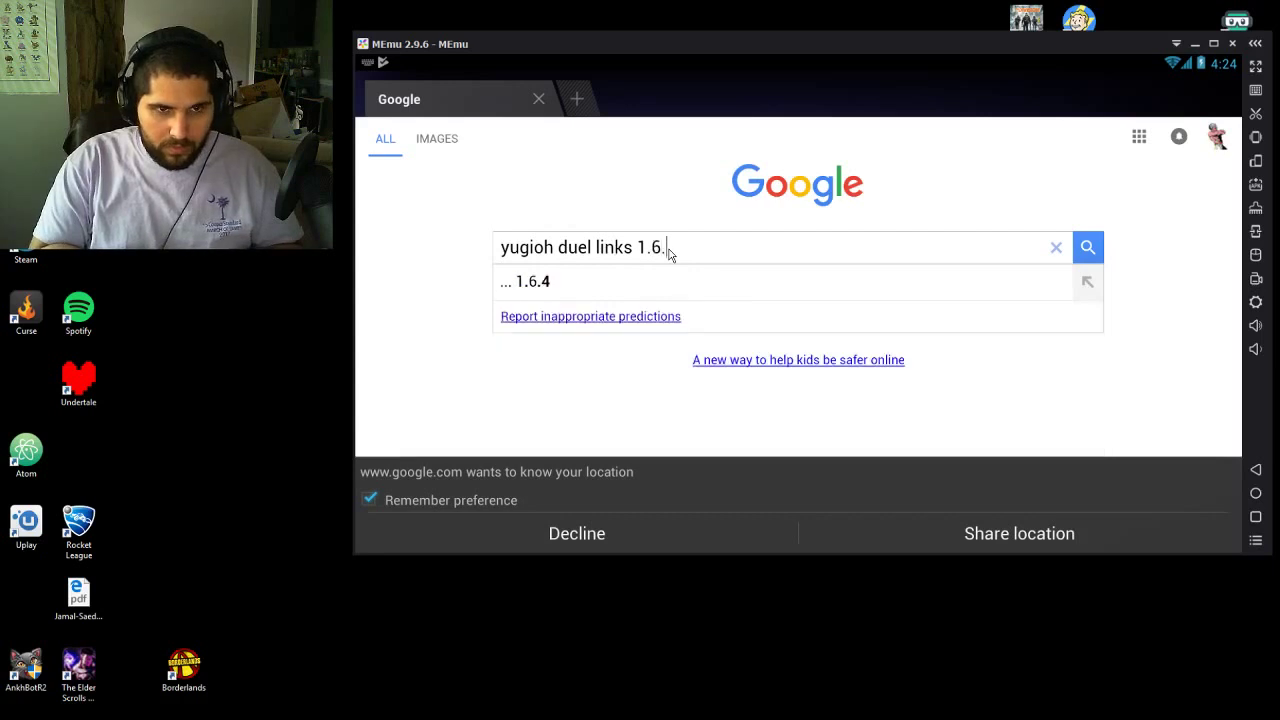
pyautogui.write('0 apk')
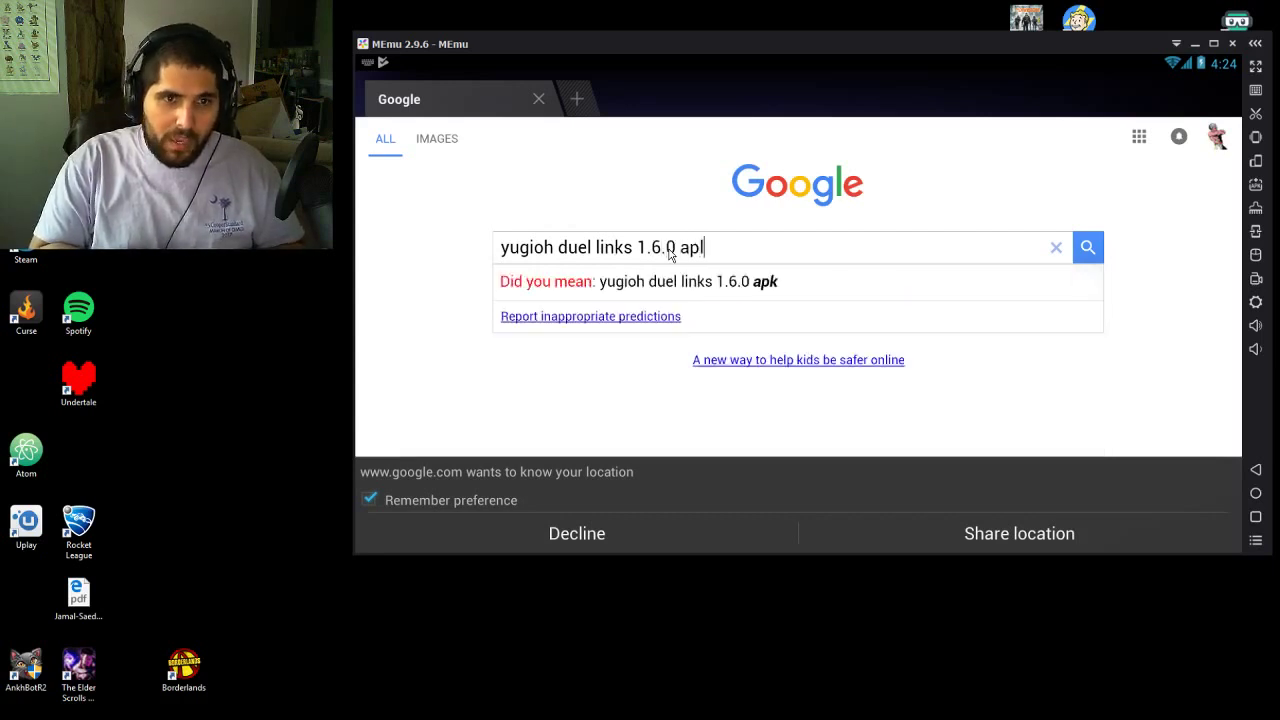
pyautogui.press('Return')
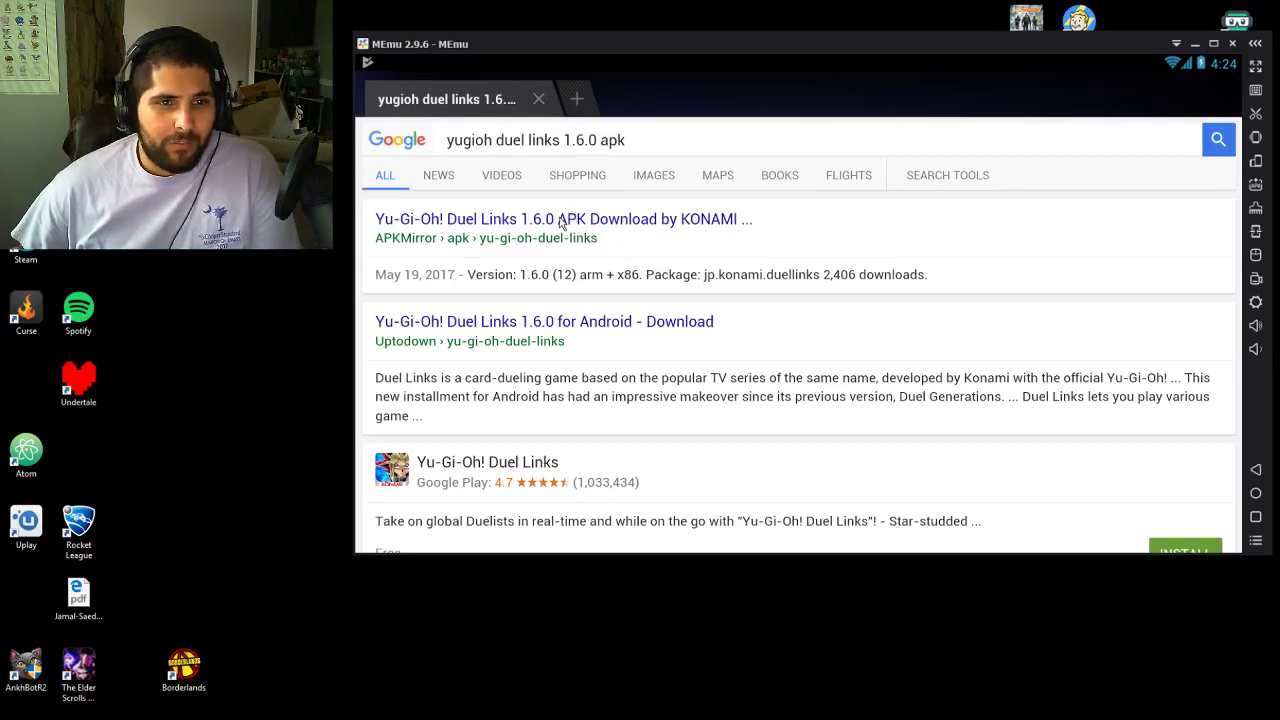
# - Open the APKMirror Duel Links 1.6.0 result and scroll to its 63.13 MB download option
pyautogui.click(558, 222)
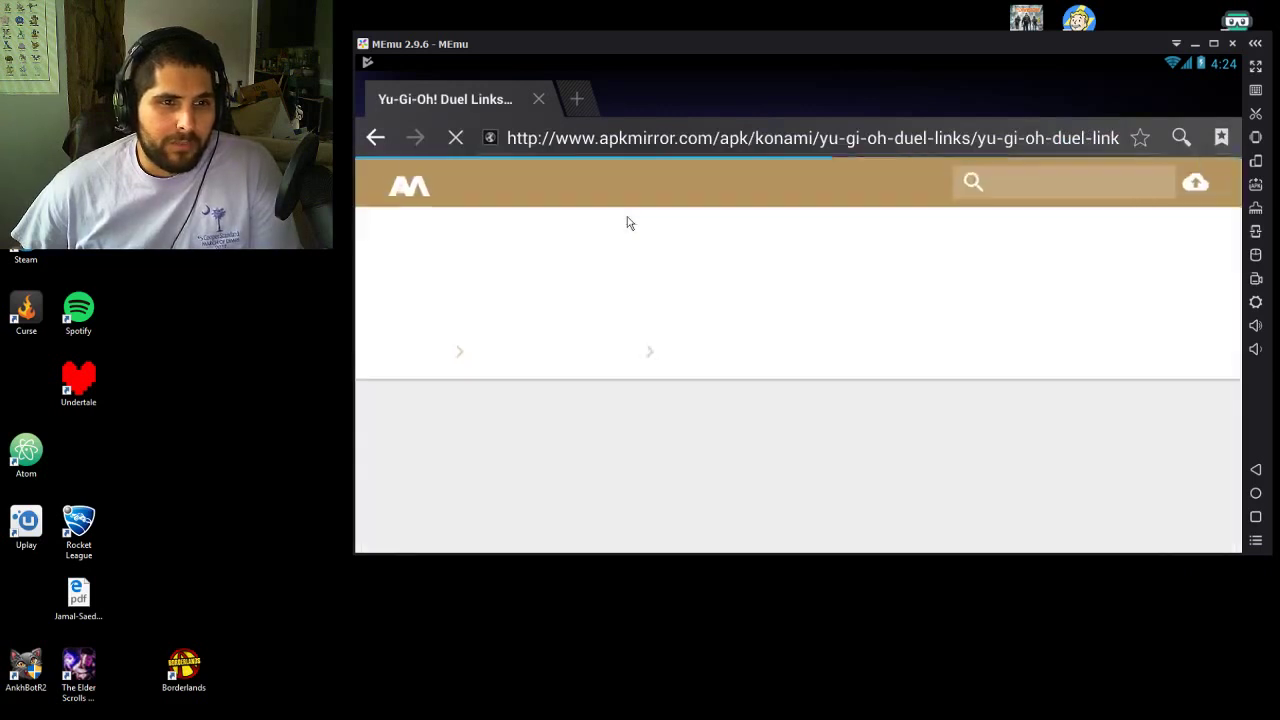
pyautogui.scroll(-2, 521, 343)
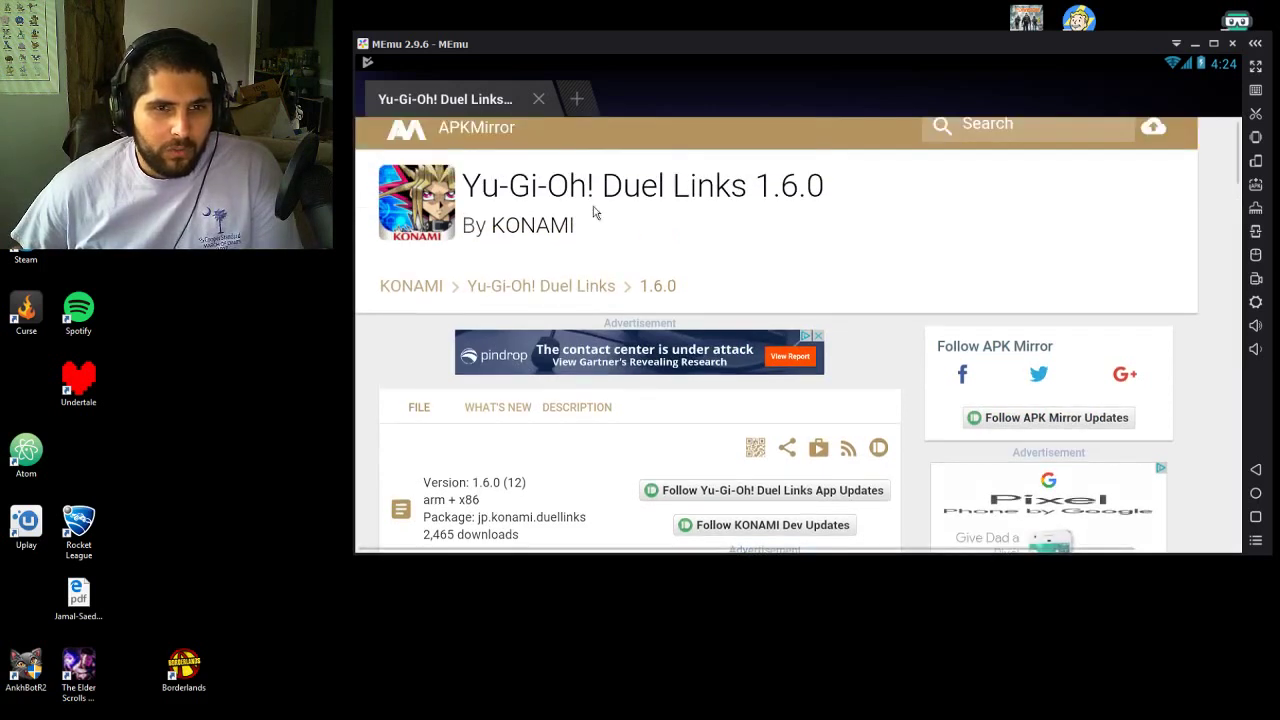
pyautogui.scroll(1, 594, 209)
pyautogui.scroll(-3, 697, 268)
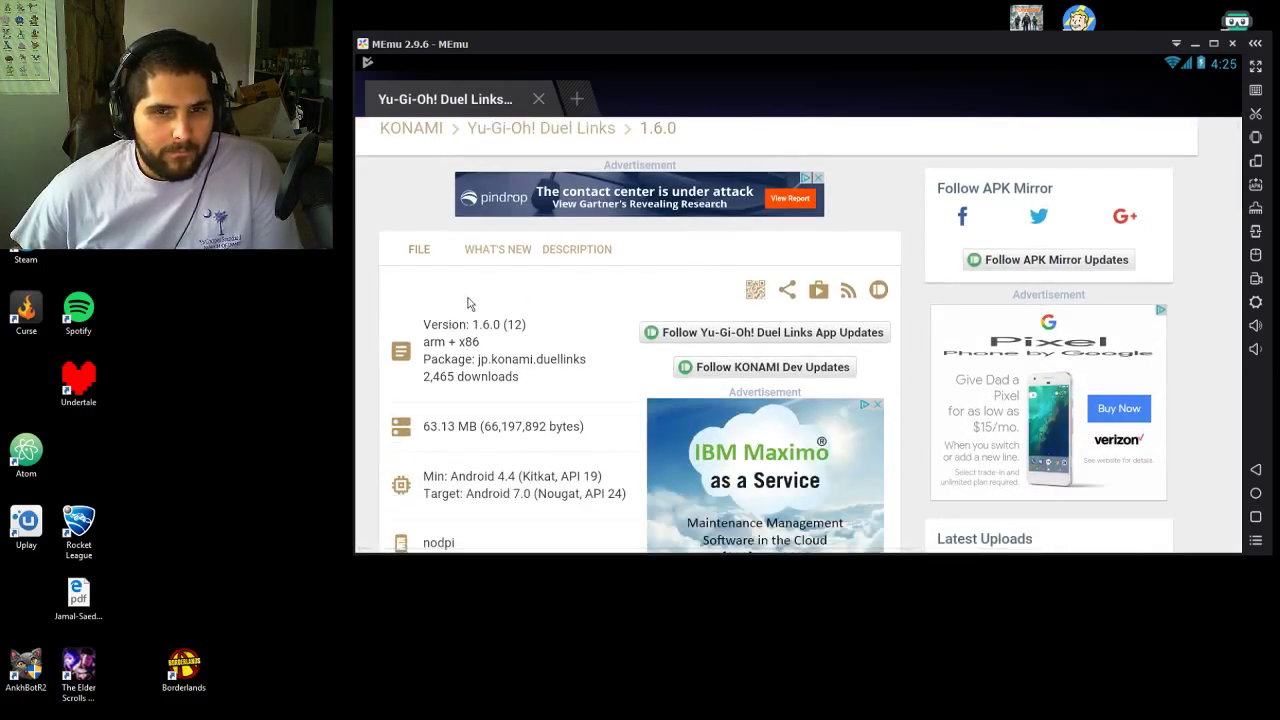
pyautogui.scroll(-2, 760, 250)
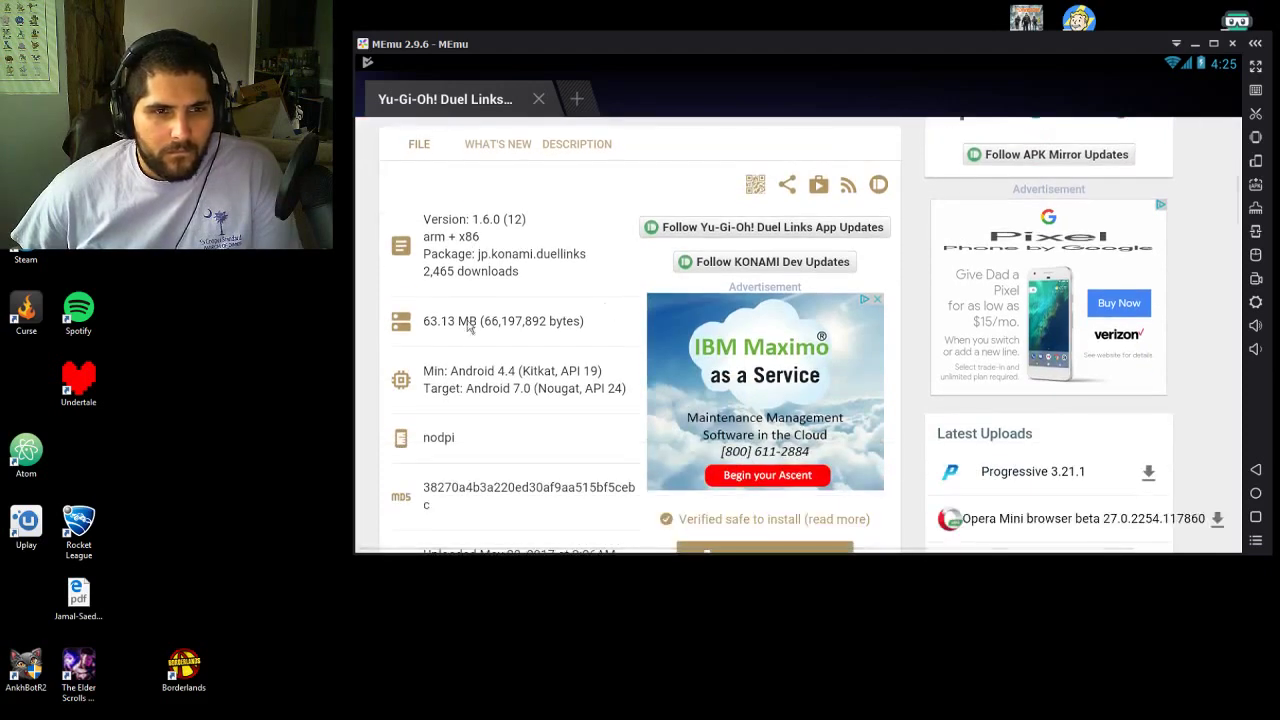
pyautogui.scroll(-4, 448, 228)
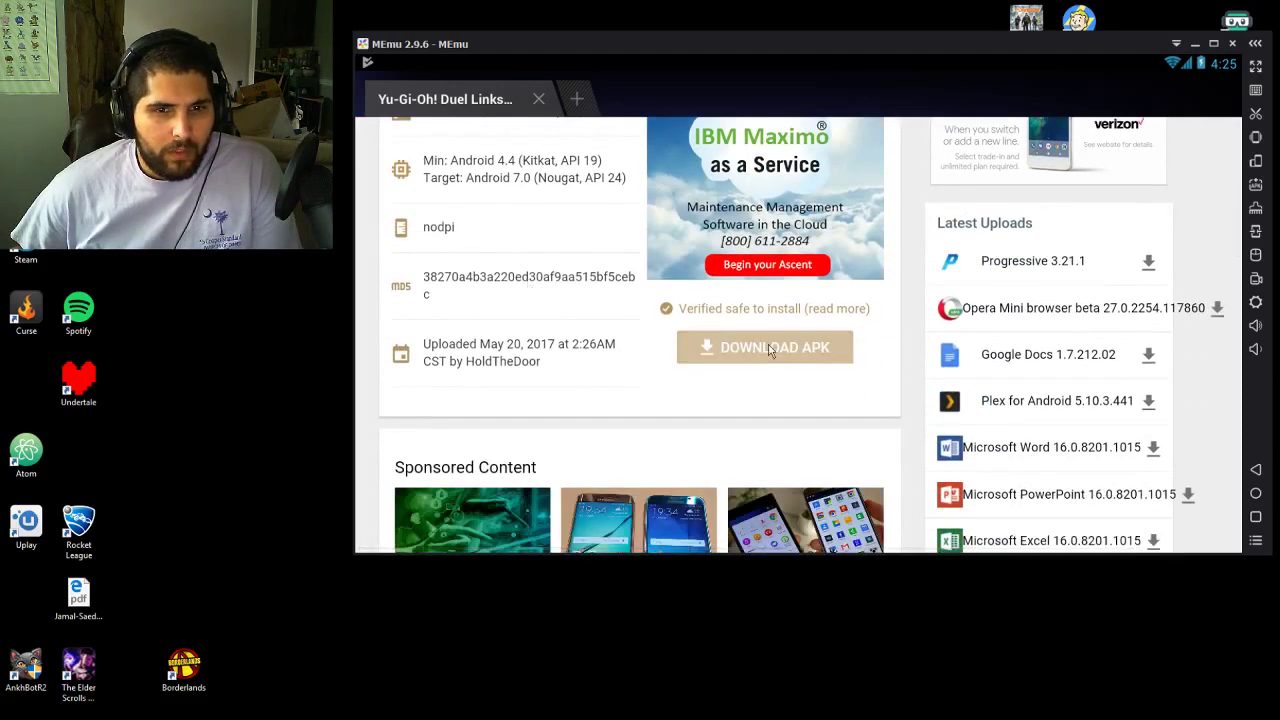
# - Download the Duel Links 1.6.0 APK, handling it with Browser just once
pyautogui.click(776, 347)
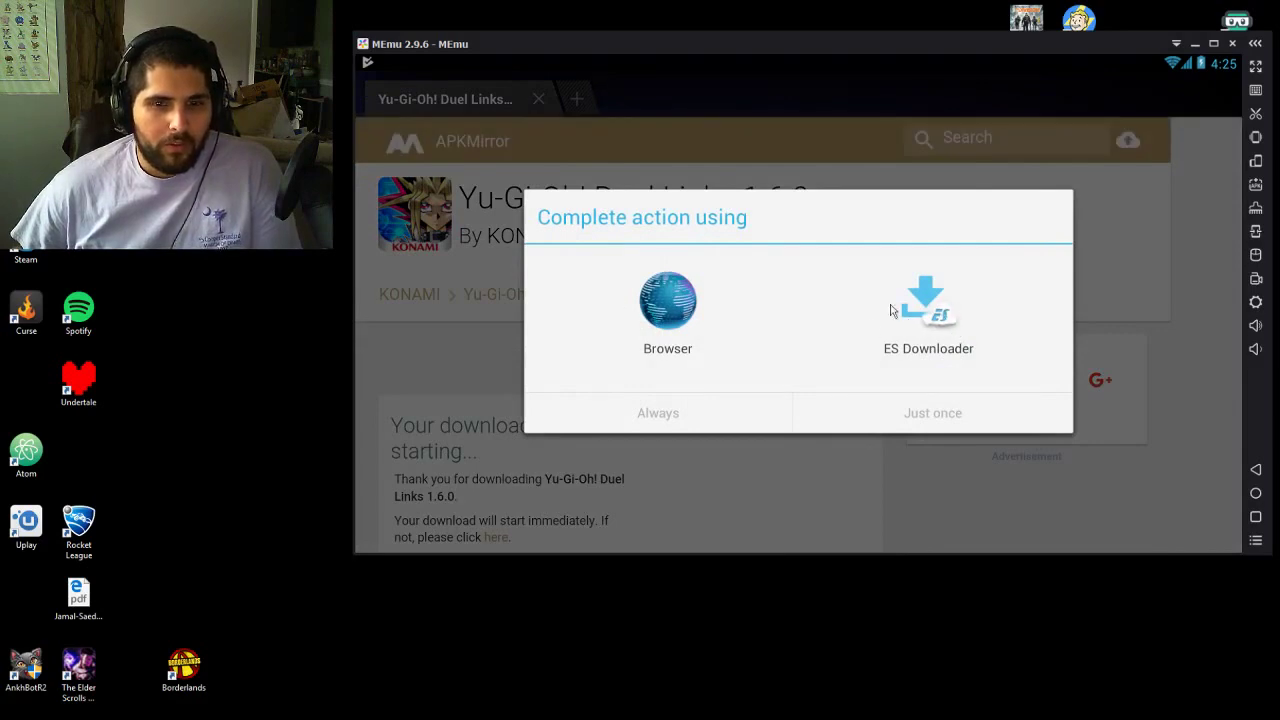
pyautogui.click(682, 307)
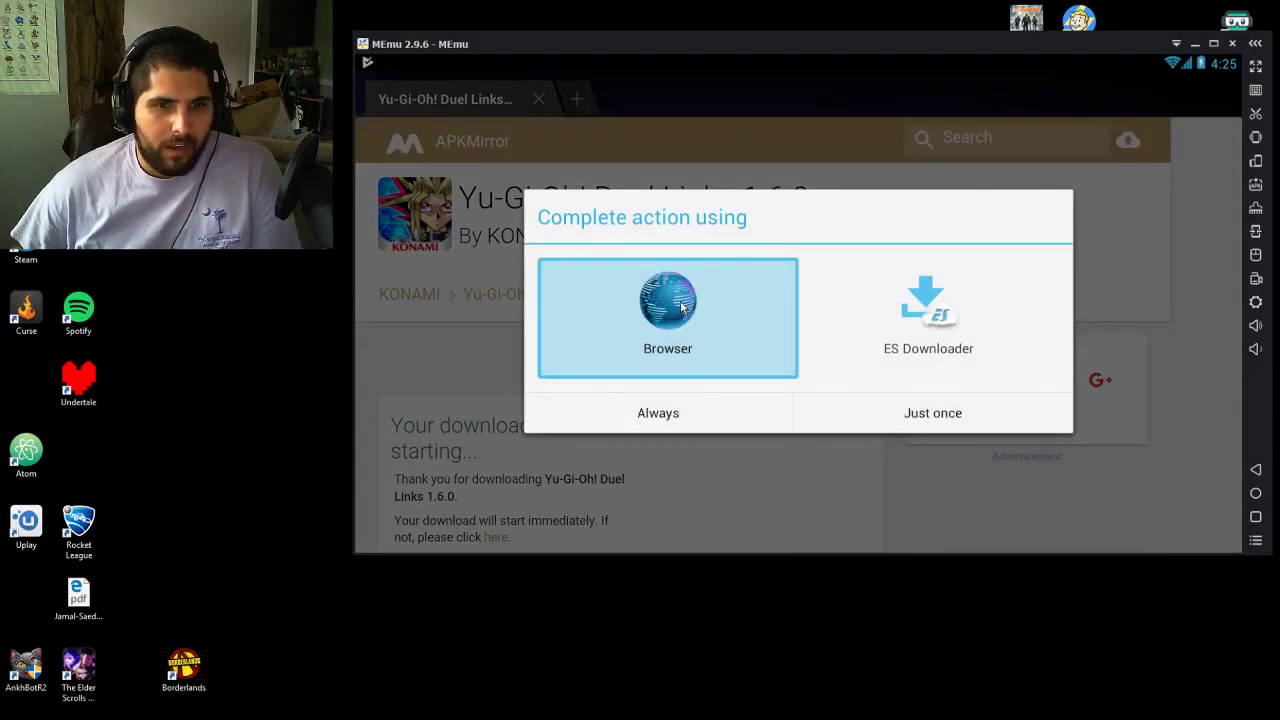
pyautogui.click(904, 422)
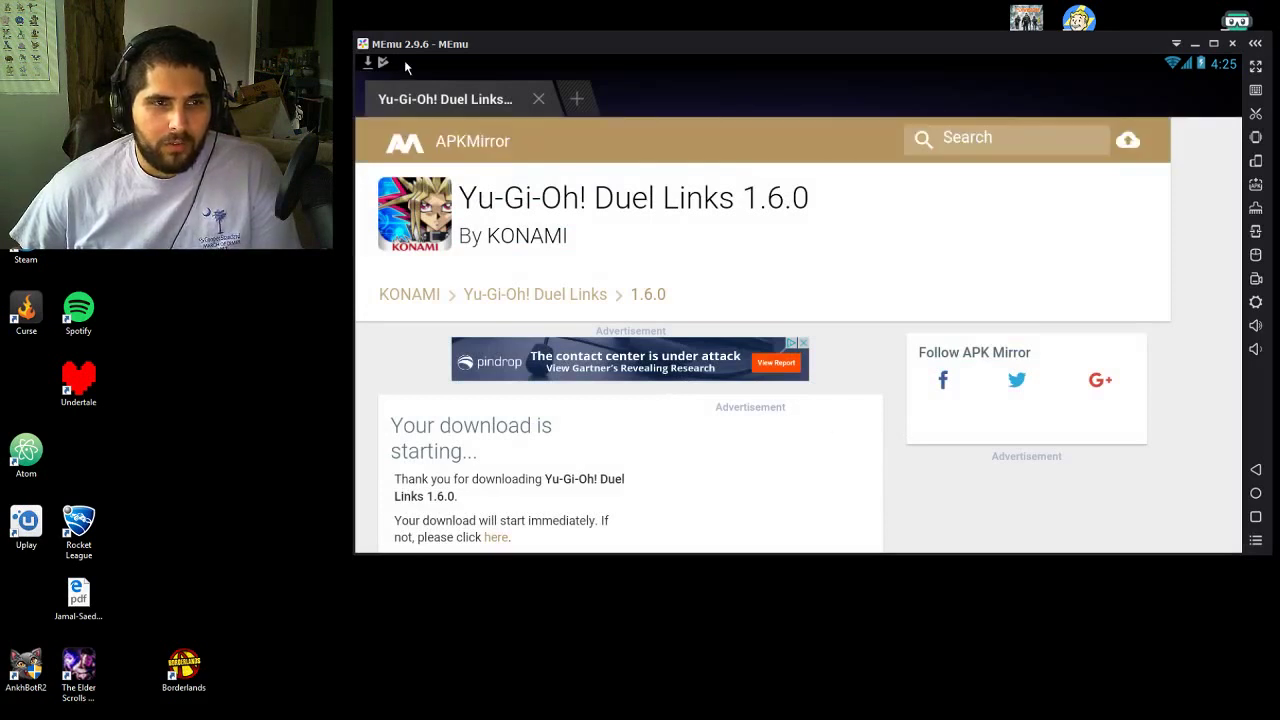
# - Open the completed Duel Links 1.6.0 APK download from the notification shade to get the update prompt
pyautogui.moveTo(447, 66); pyautogui.dragTo(498, 272)
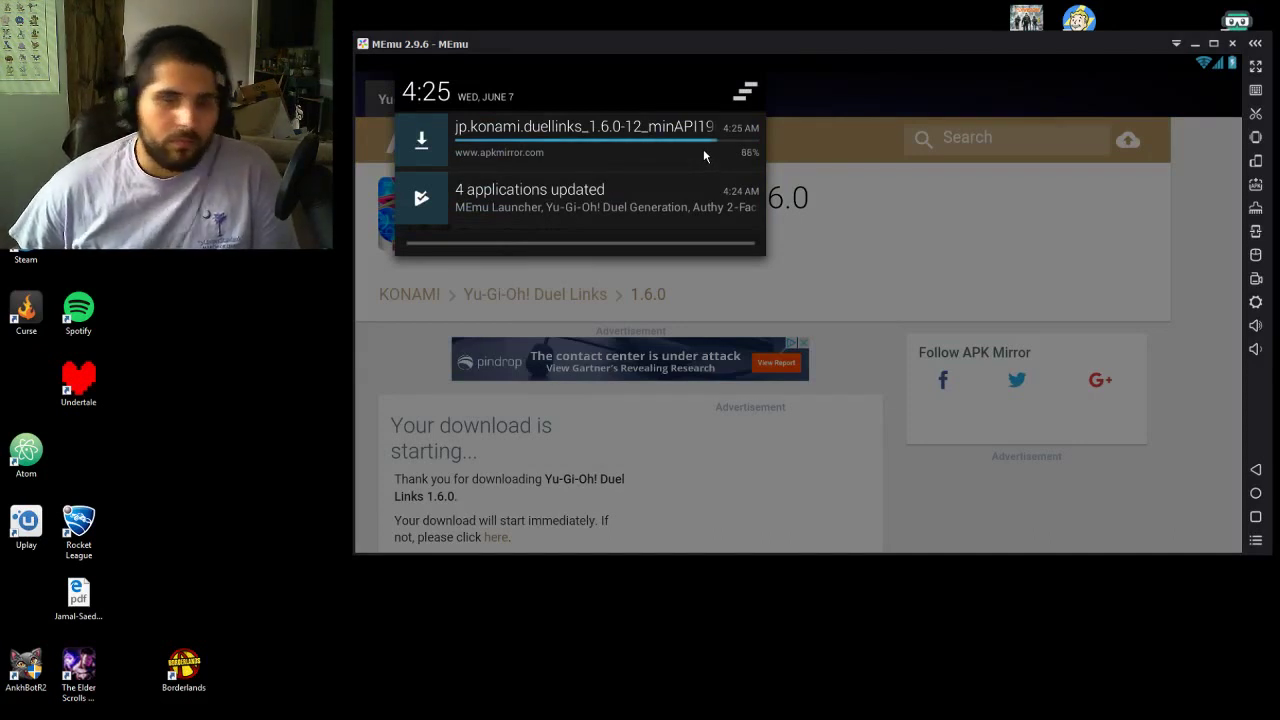
pyautogui.click(572, 142)
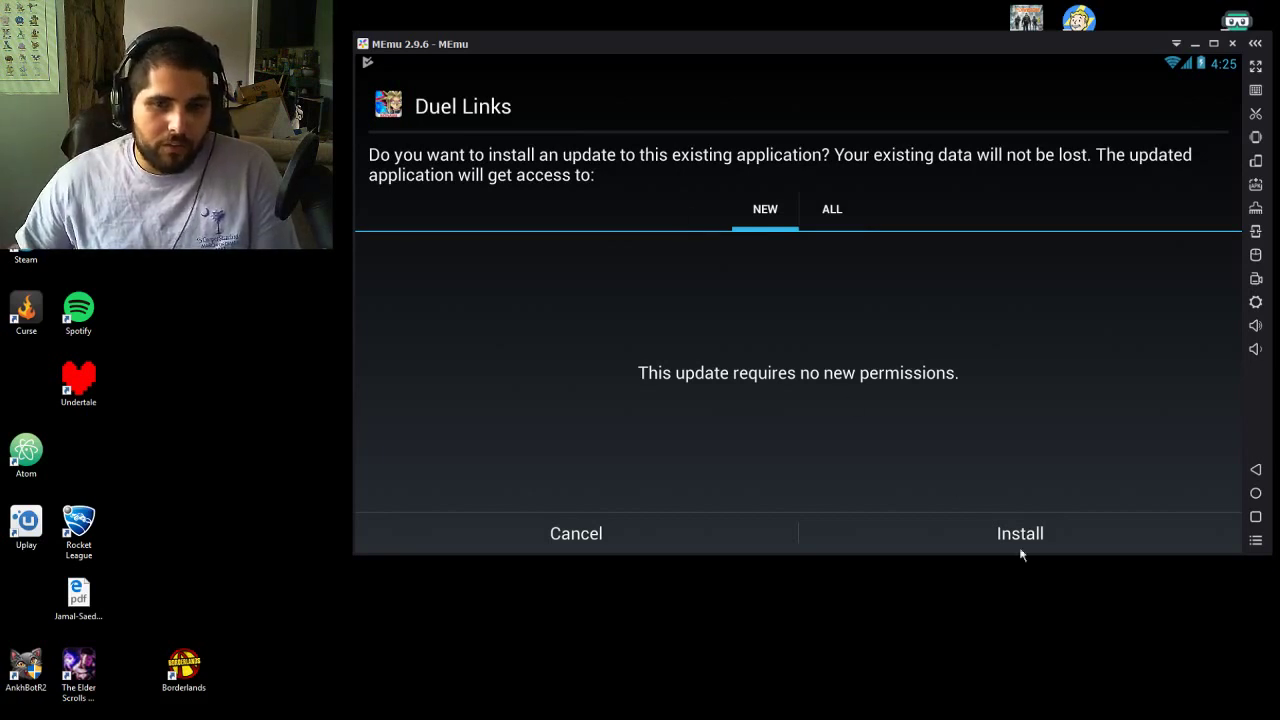
# - Choose Install on the Duel Links update prompt, then return to the Android home screen via Recent apps
pyautogui.click(595, 537)
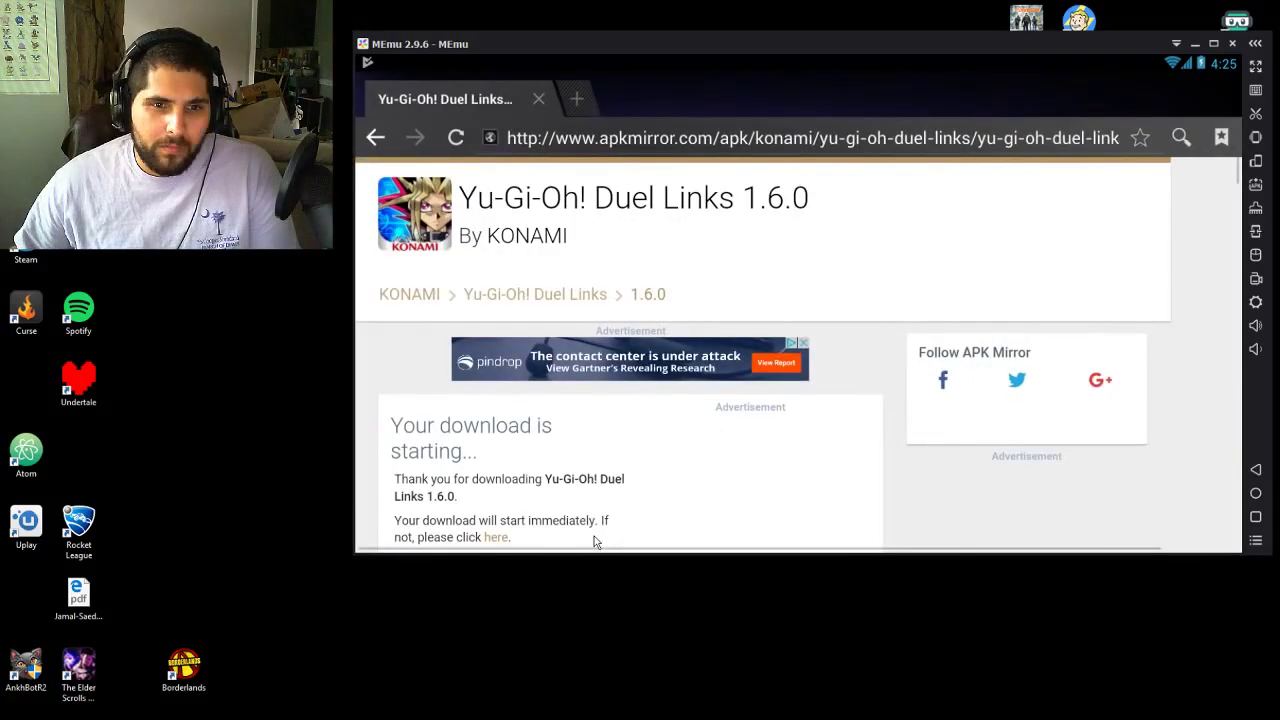
pyautogui.click(1256, 516)
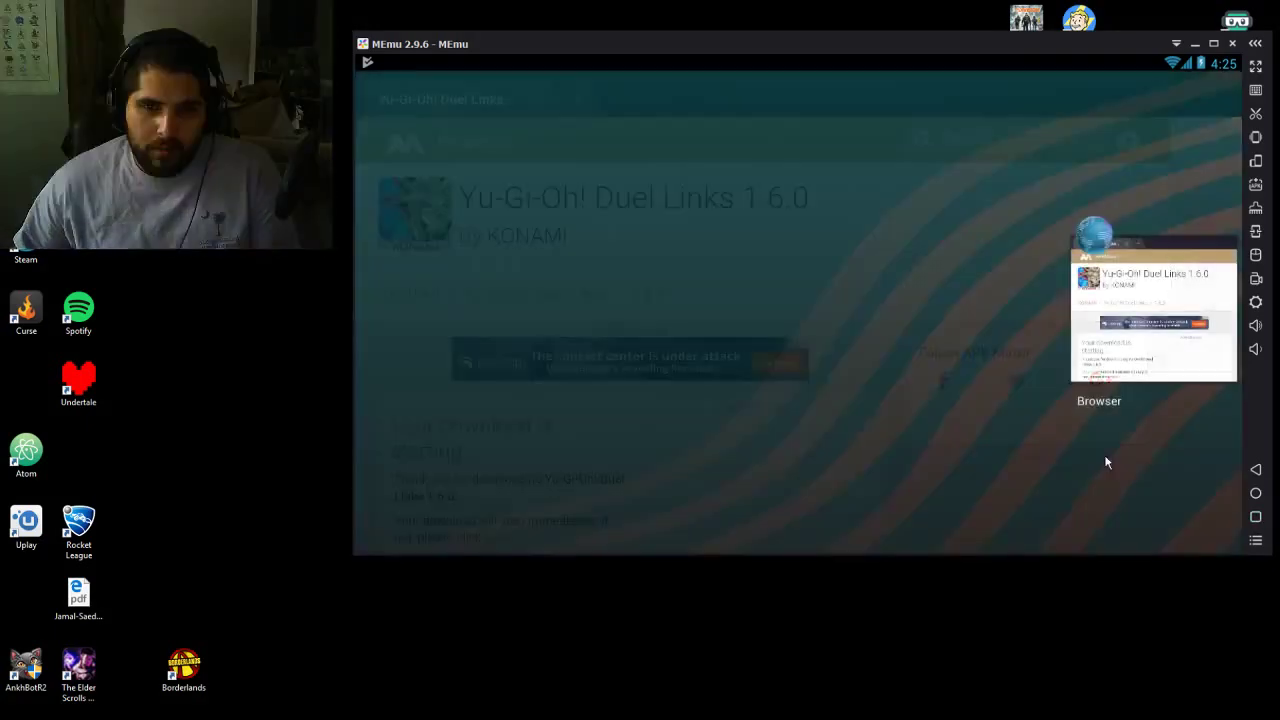
pyautogui.click(940, 477)
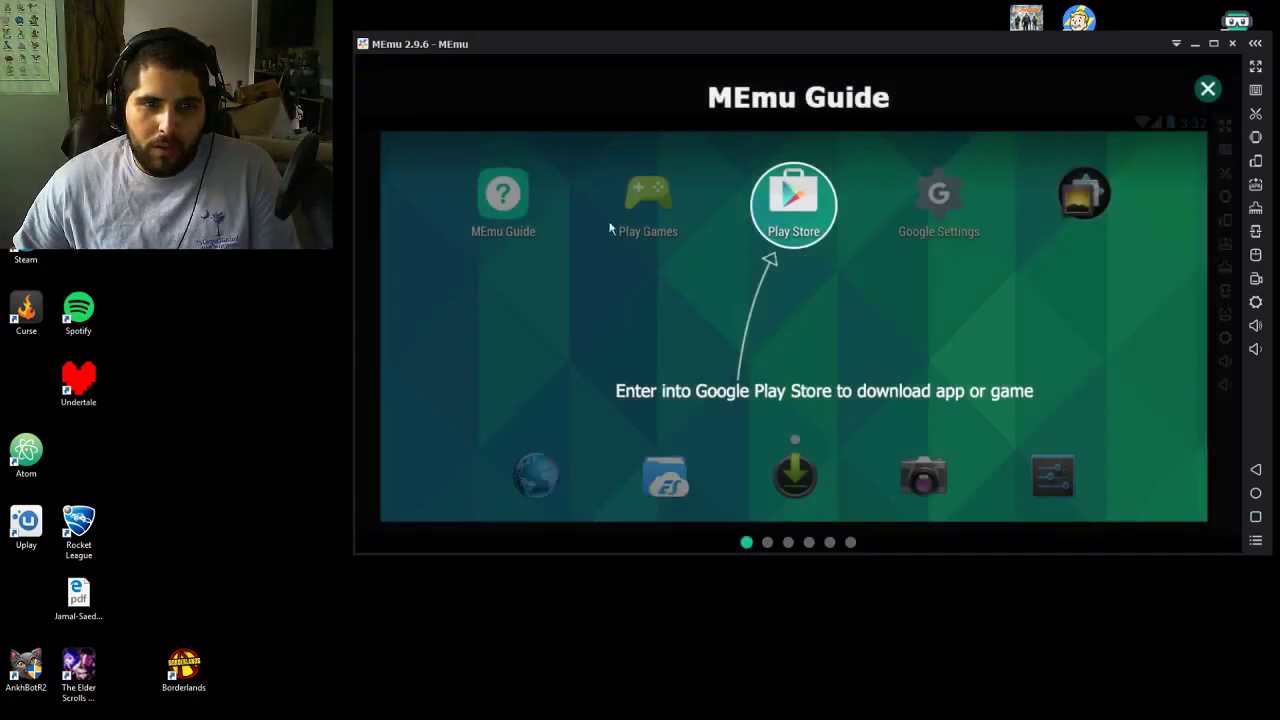
# - Close the MEmu Guide, check and close the notification shade, then launch Duel Links from the home screen
pyautogui.click(1256, 493)
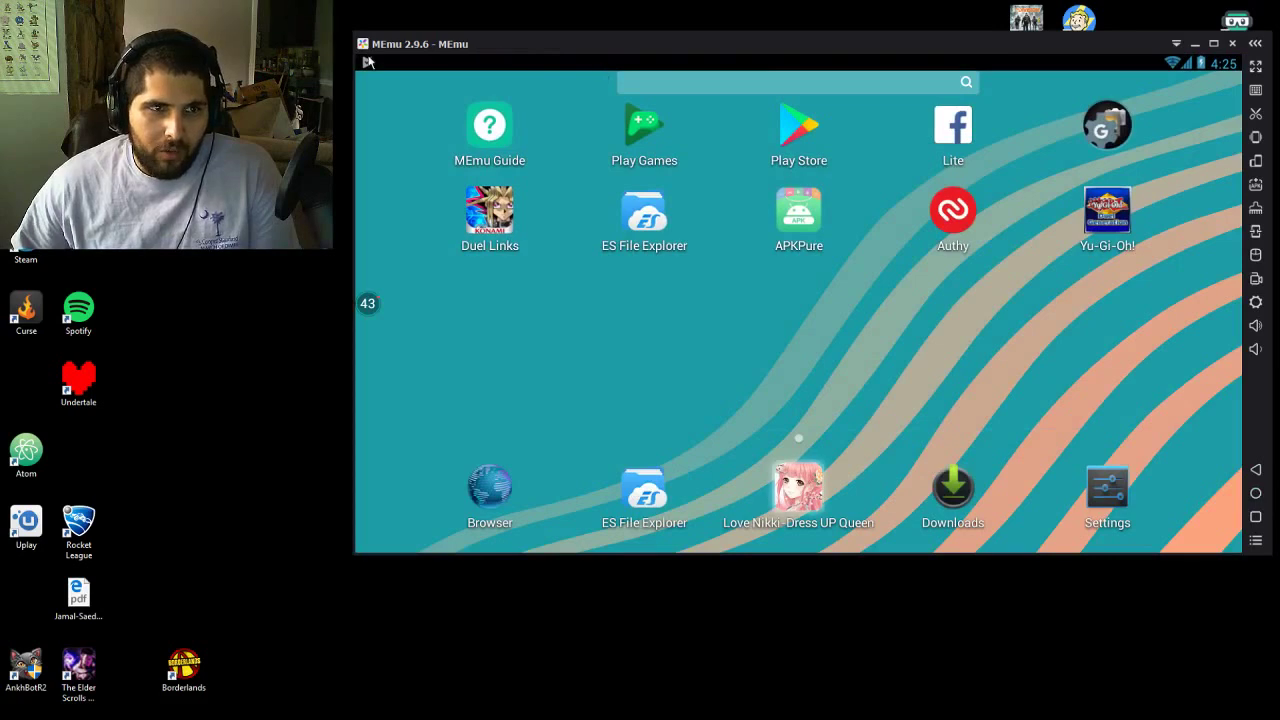
pyautogui.moveTo(403, 62); pyautogui.dragTo(451, 317)
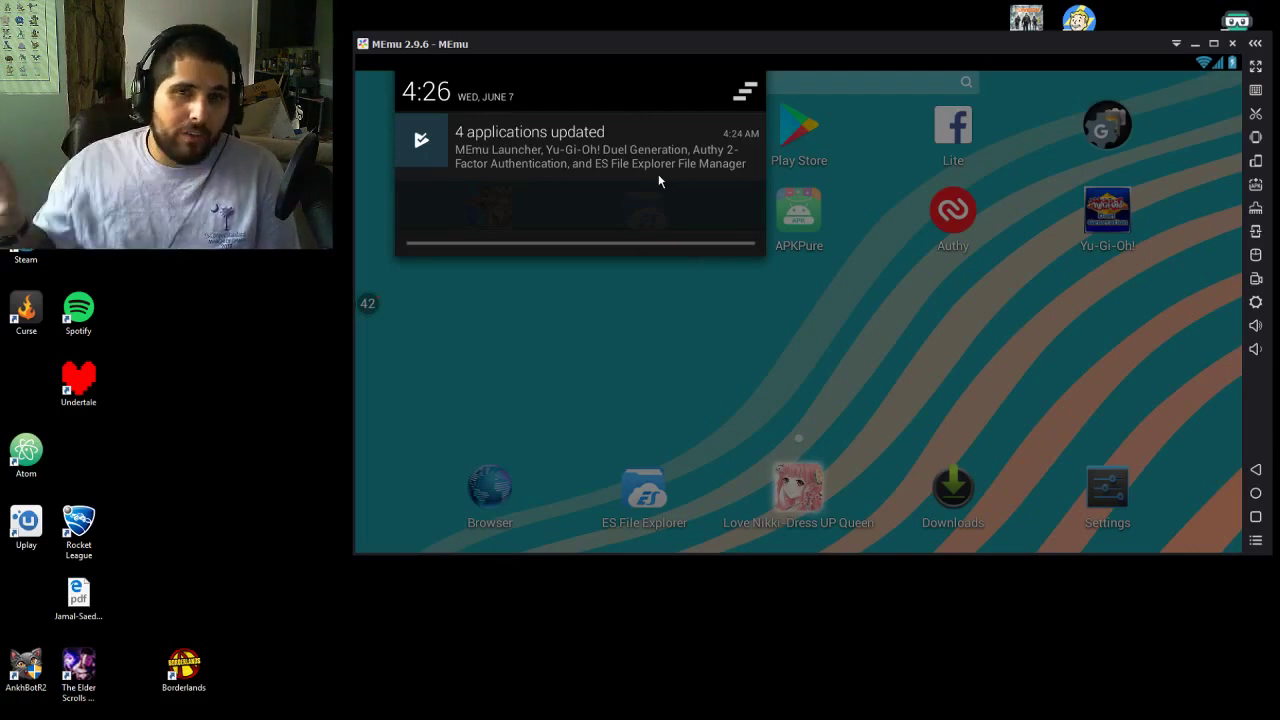
pyautogui.click(714, 344)
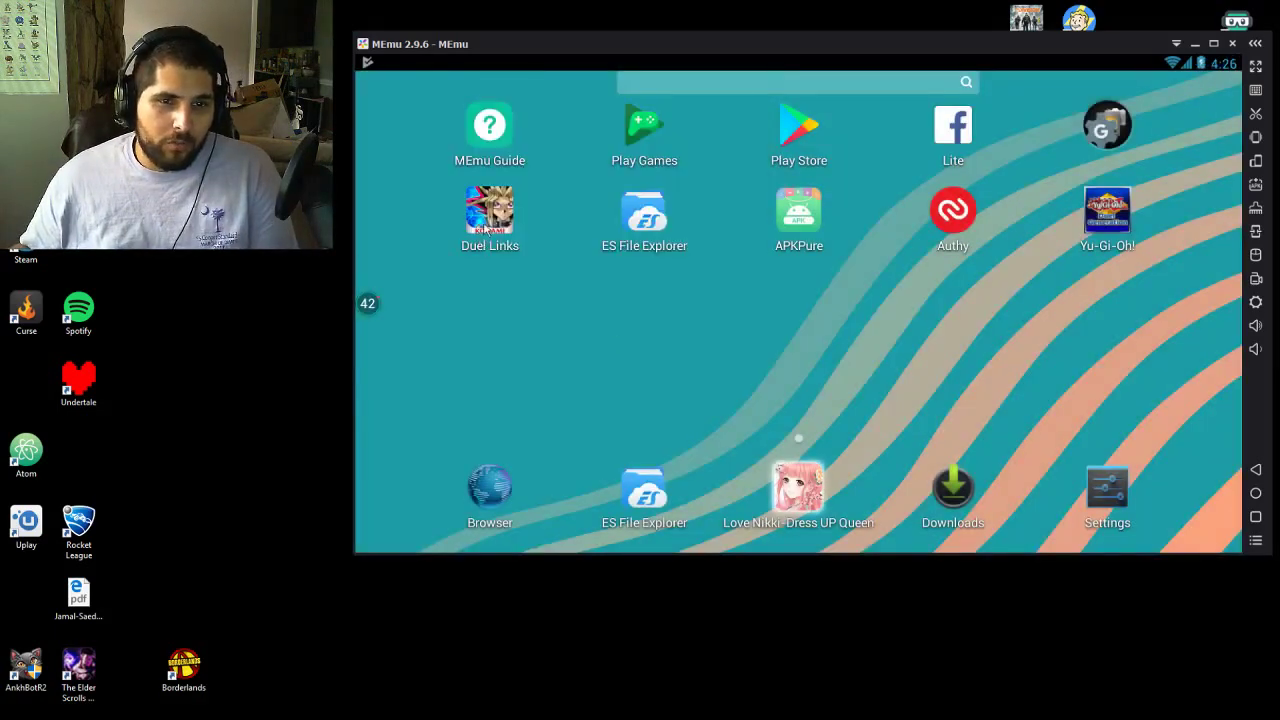
pyautogui.click(486, 214)
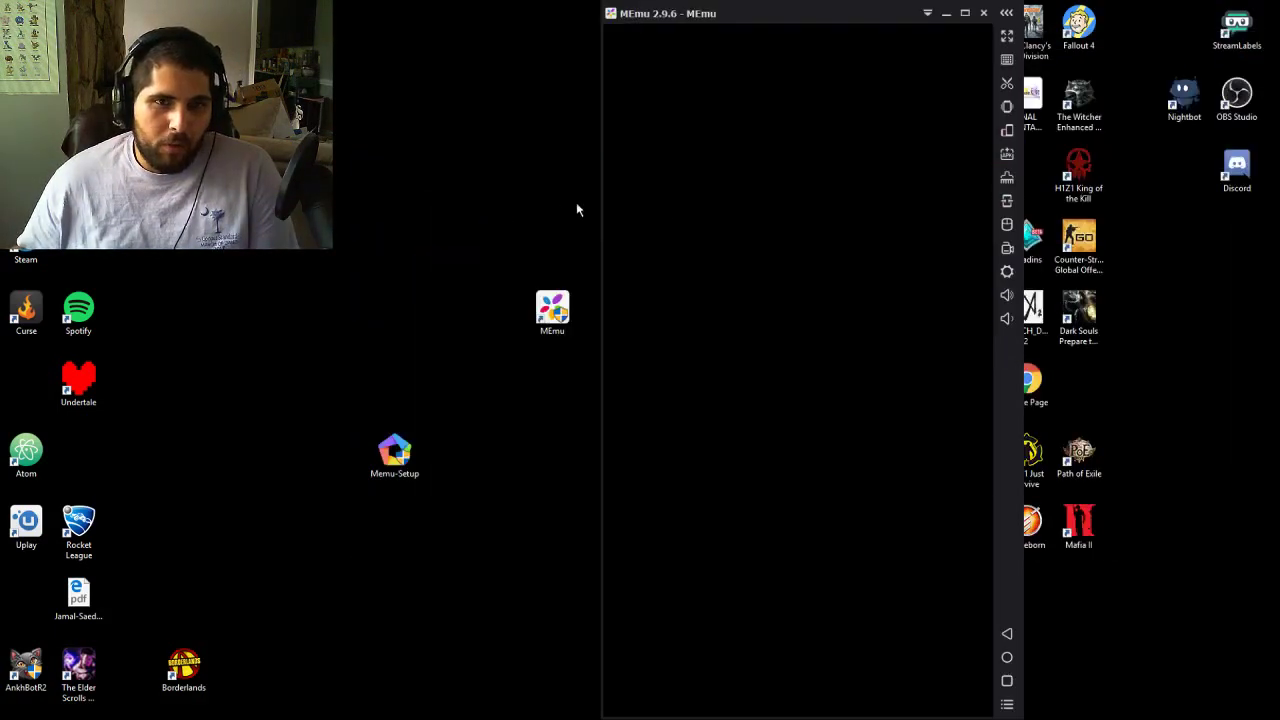